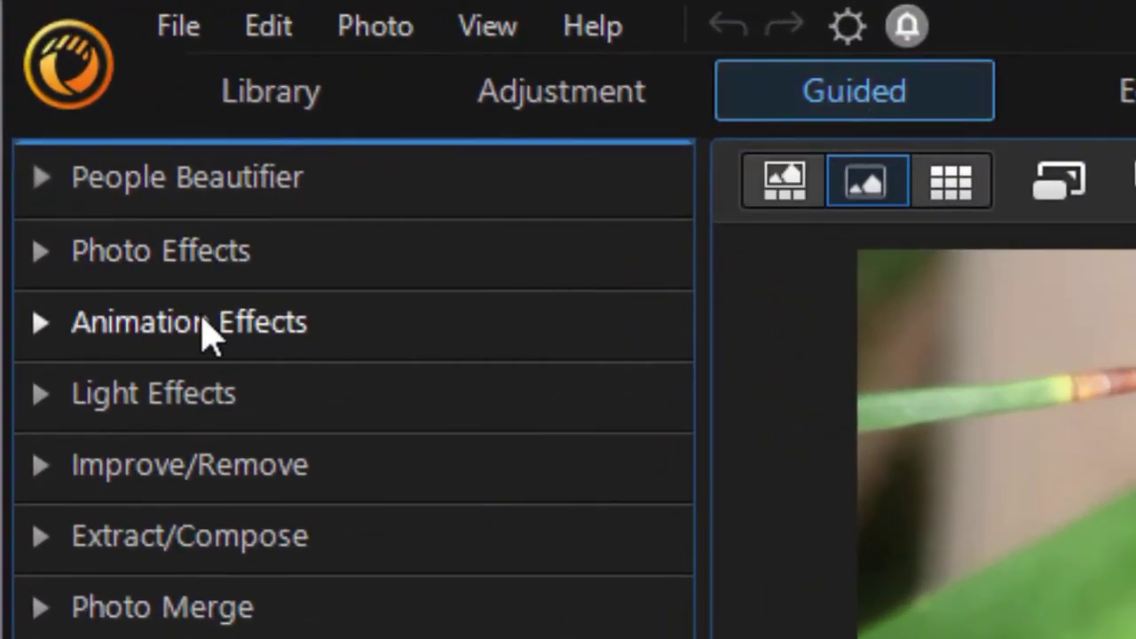
# - Expand the Animation Effects category and open the Dispersion tool for the butterfly photo
pyautogui.click(256, 335)
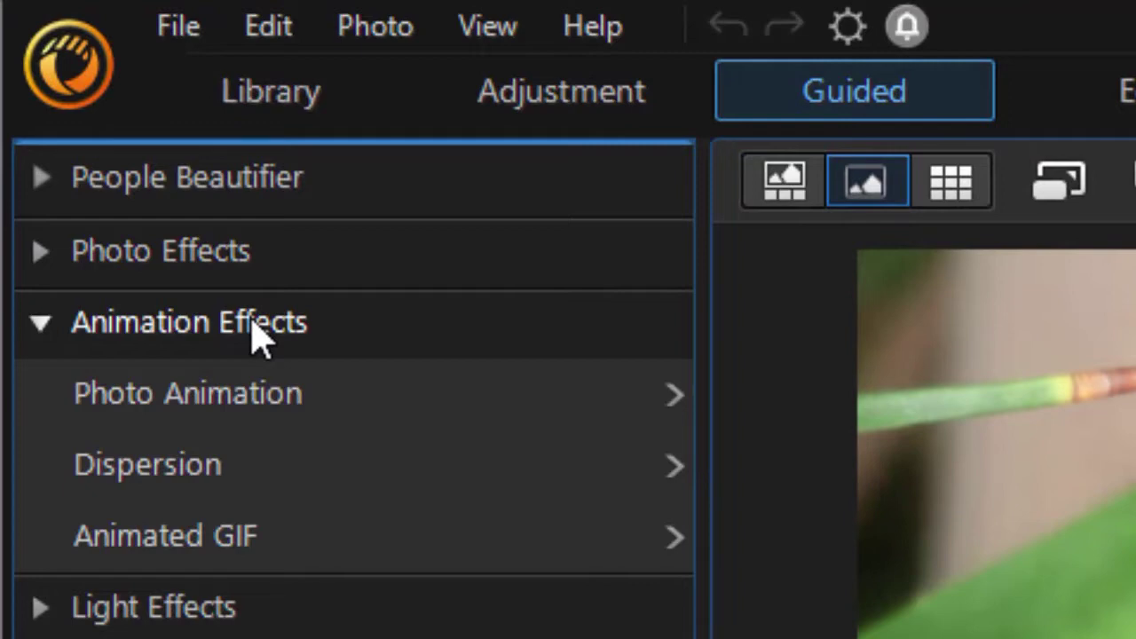
pyautogui.click(342, 488)
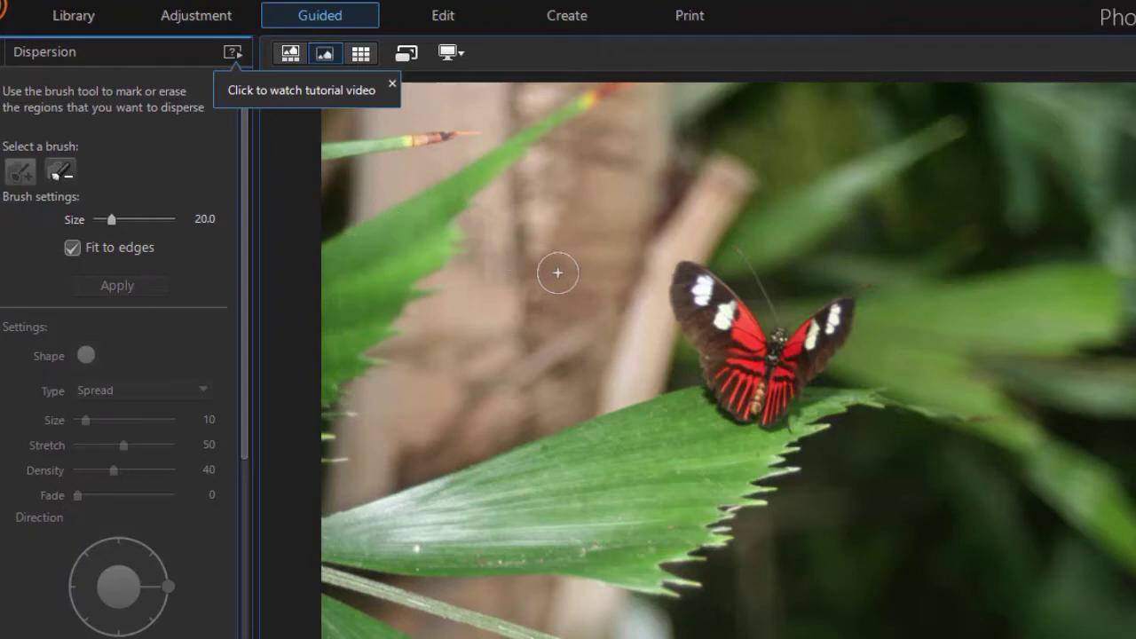
# - Paint a small spot above the butterfly's head with a size-14 brush and apply the dispersion
pyautogui.scroll(-2, 559, 272)
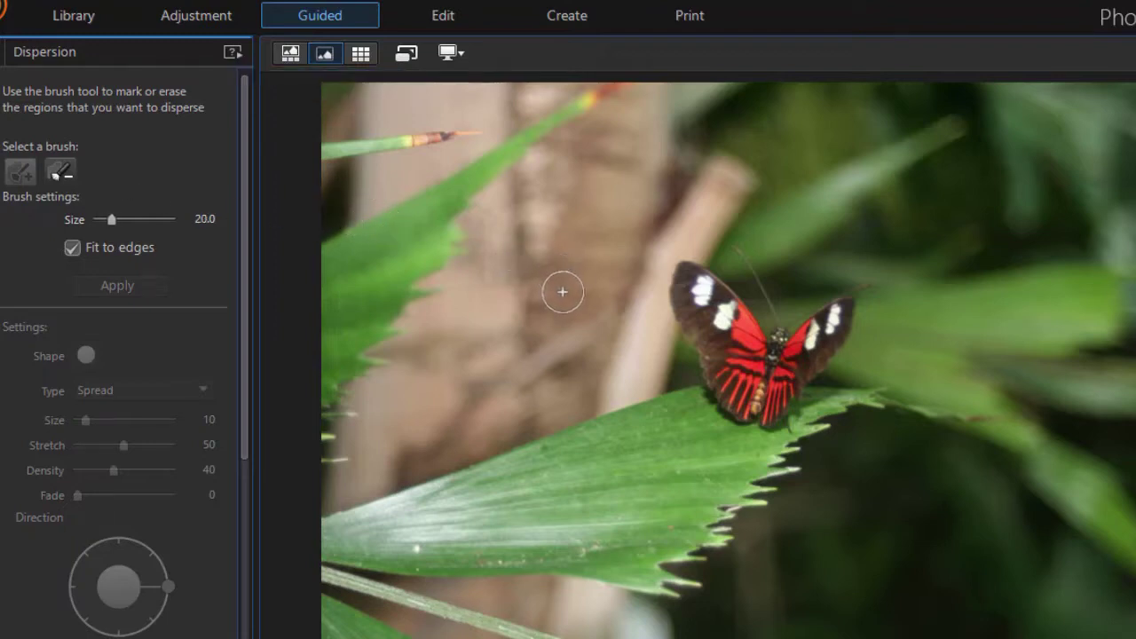
pyautogui.scroll(-1, 754, 306)
pyautogui.click(789, 299)
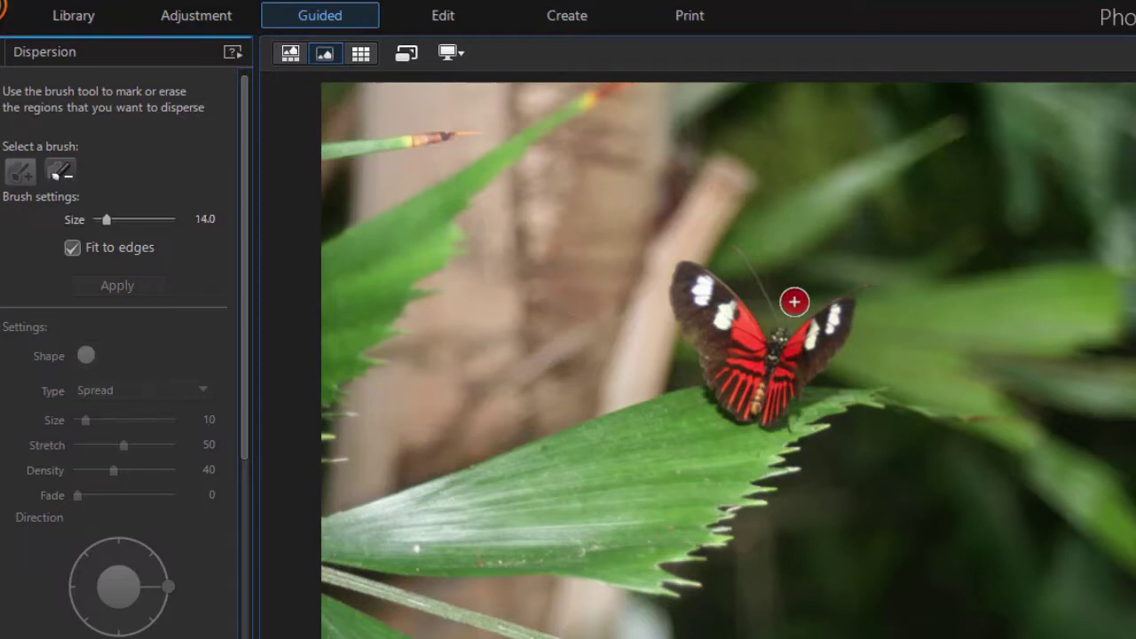
pyautogui.moveTo(789, 299); pyautogui.dragTo(794, 293)
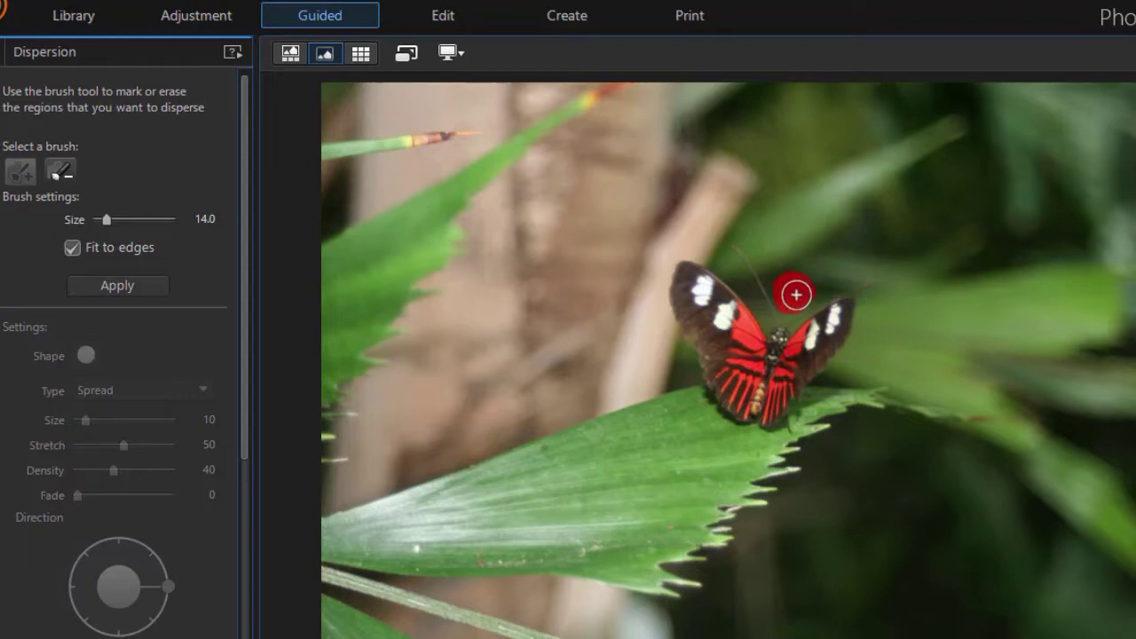
pyautogui.click(119, 286)
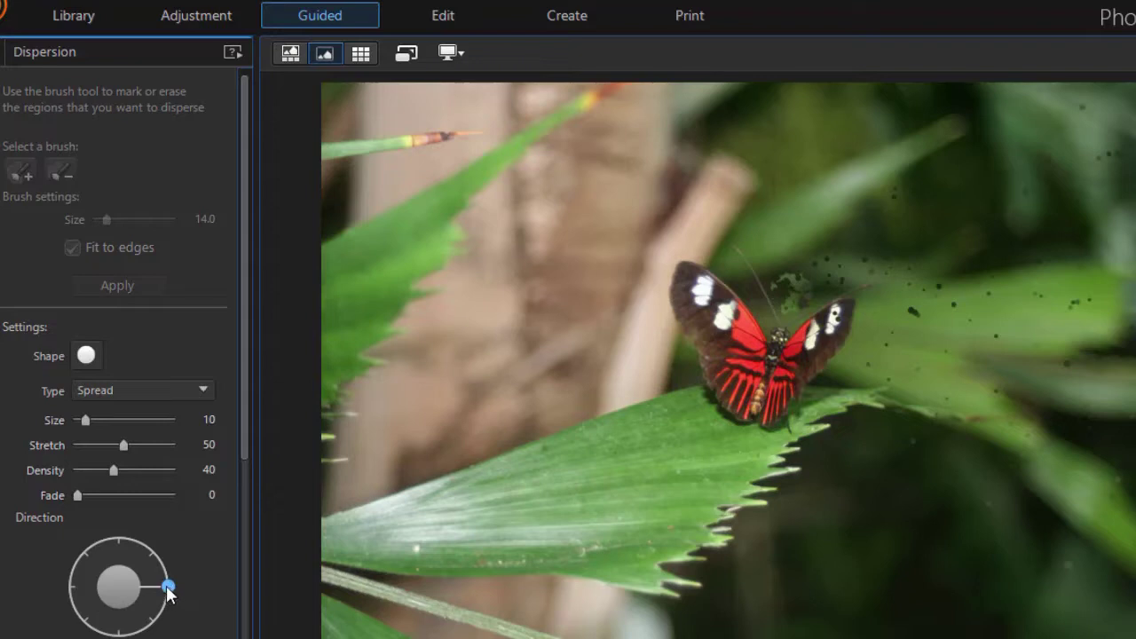
# - Turn the Direction dial from right to top so particles scatter upward
pyautogui.moveTo(168, 587); pyautogui.dragTo(121, 541)
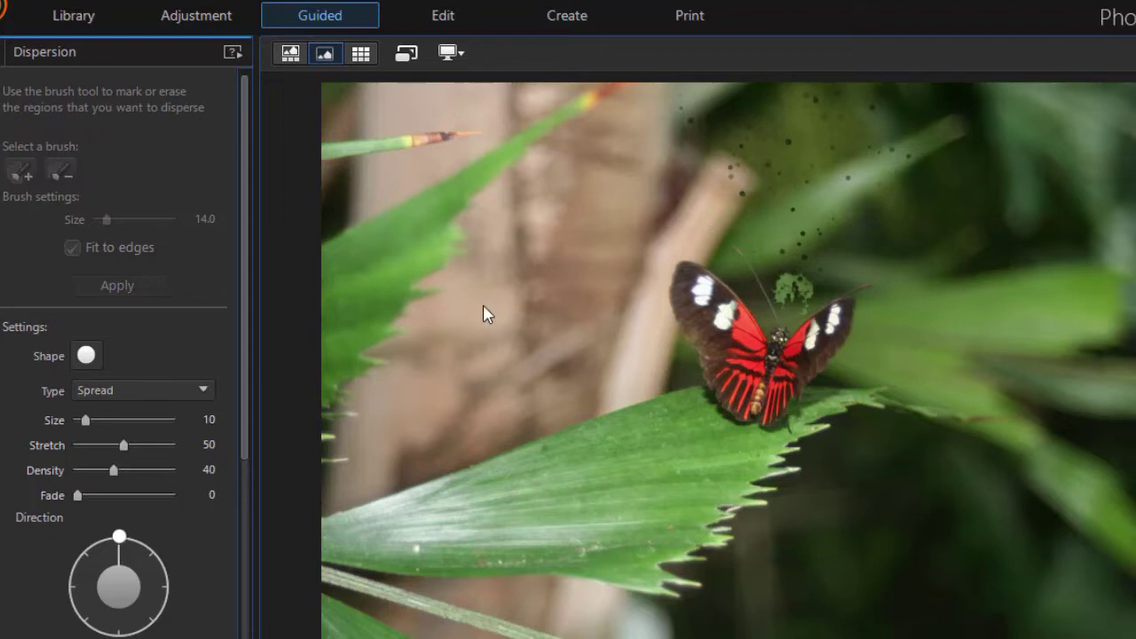
# - Set the particle shape to triangles with size 23 and density 45
pyautogui.click(87, 362)
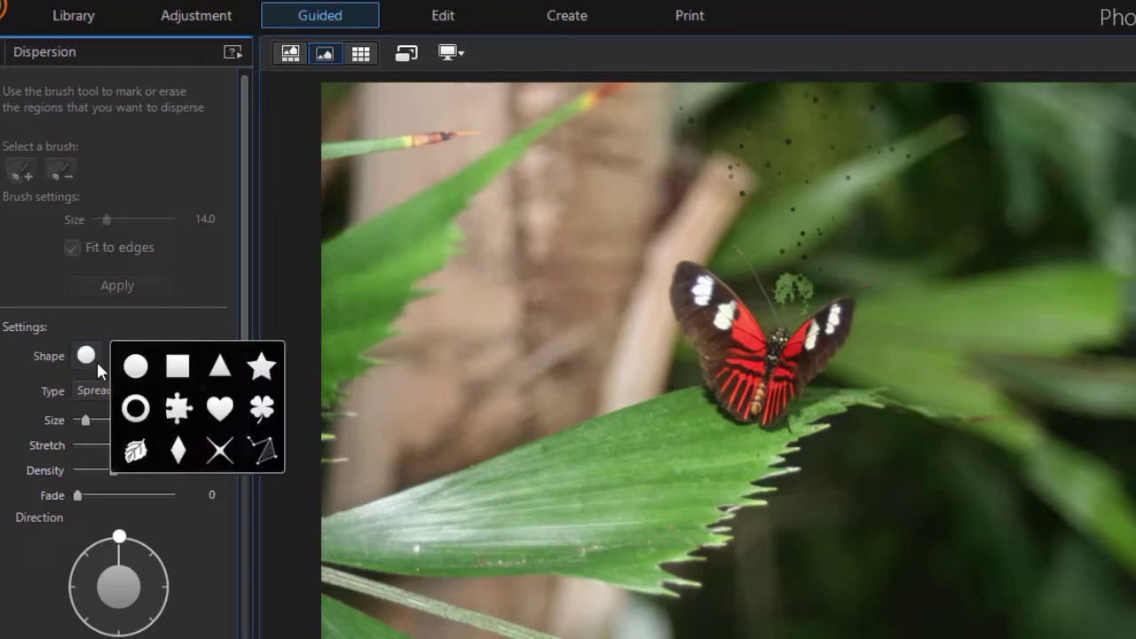
pyautogui.click(226, 369)
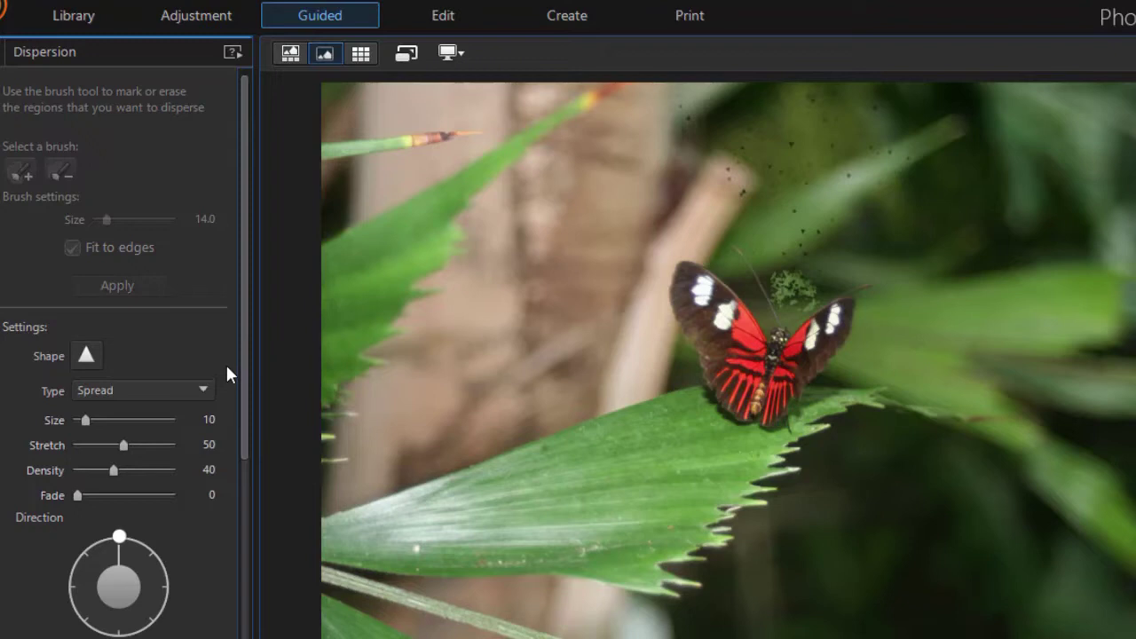
pyautogui.moveTo(86, 419); pyautogui.dragTo(98, 416)
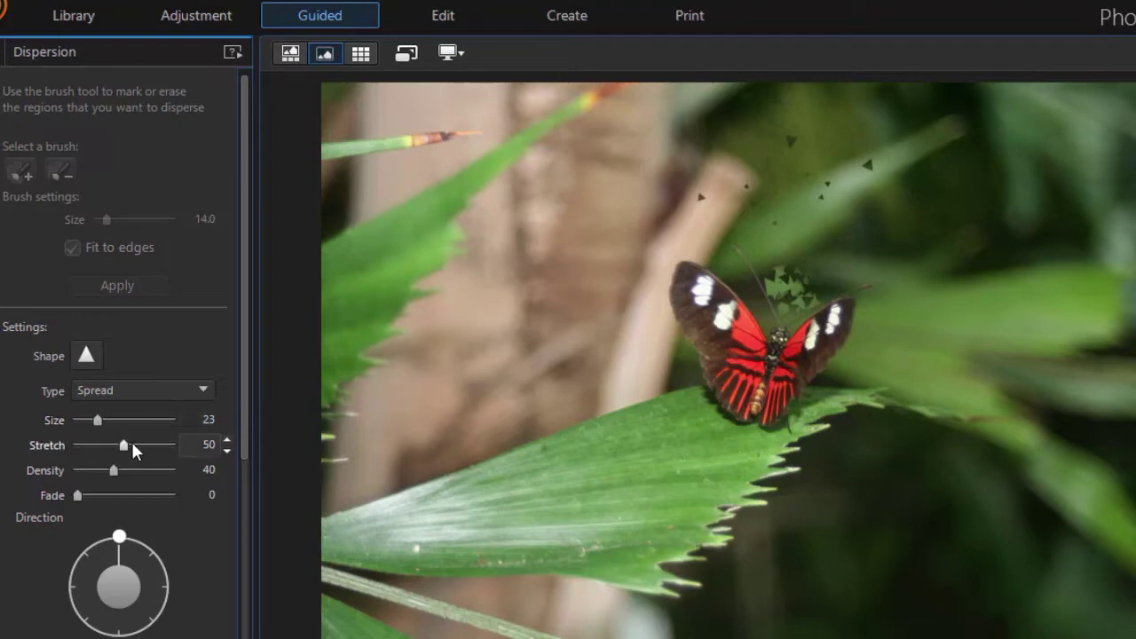
pyautogui.moveTo(114, 470); pyautogui.dragTo(121, 471)
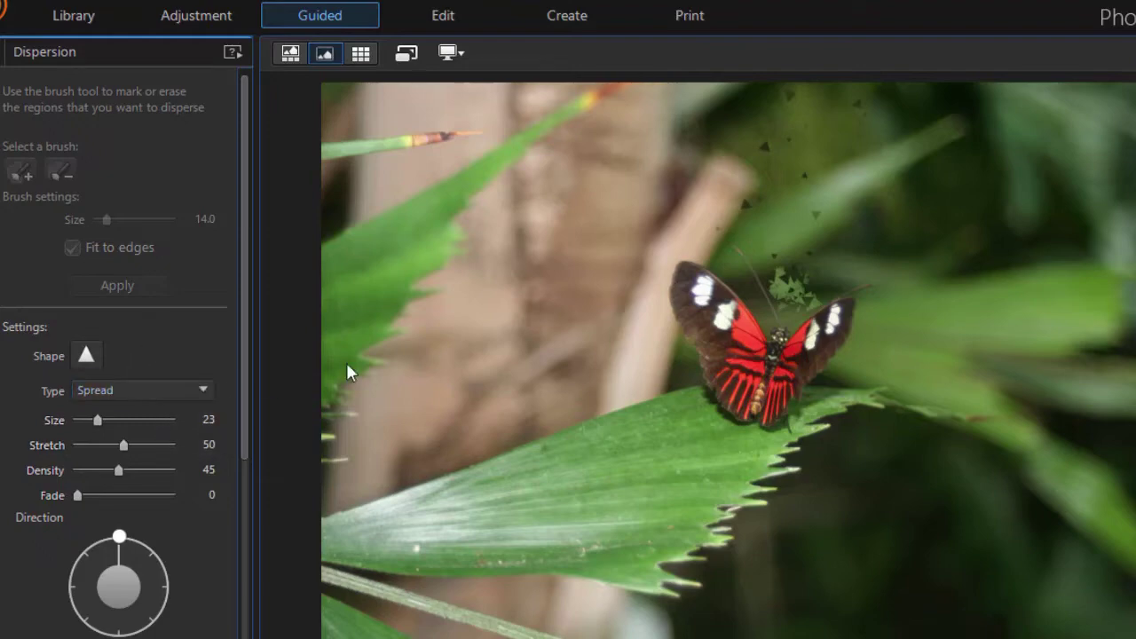
# - Try the Straight and Shrink dispersion types, then settle back on Spread
pyautogui.click(204, 396)
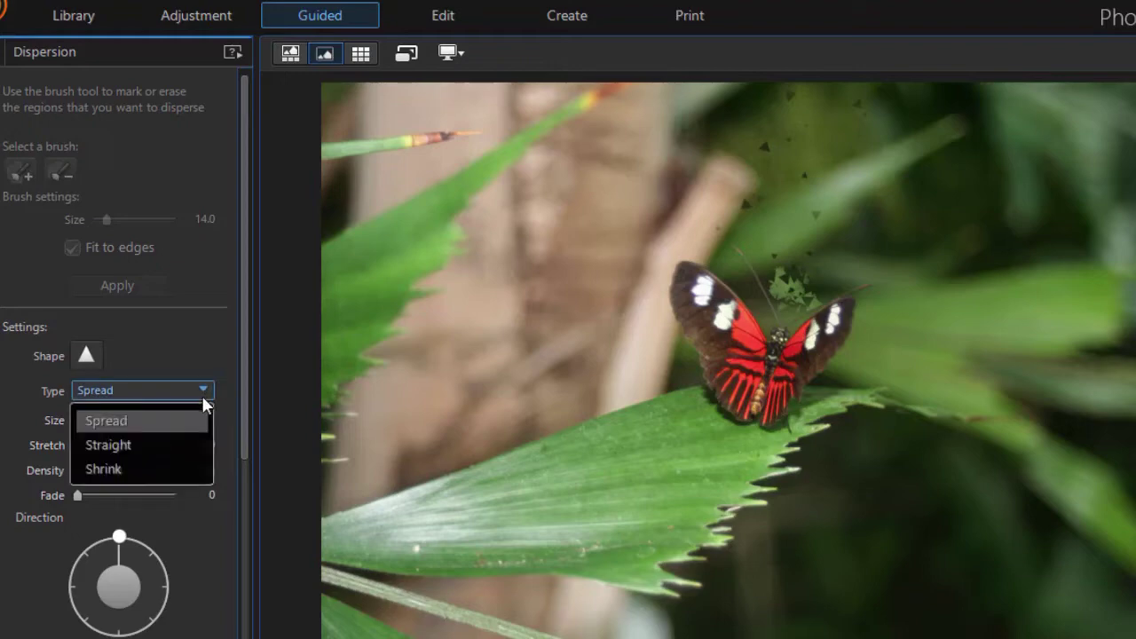
pyautogui.click(181, 443)
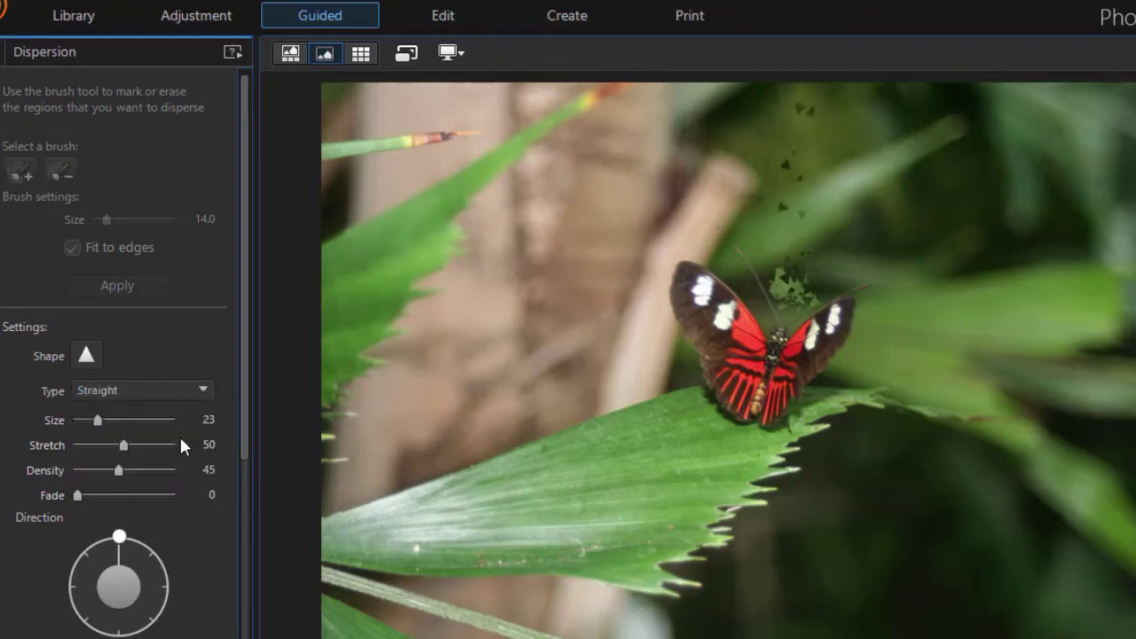
pyautogui.click(203, 395)
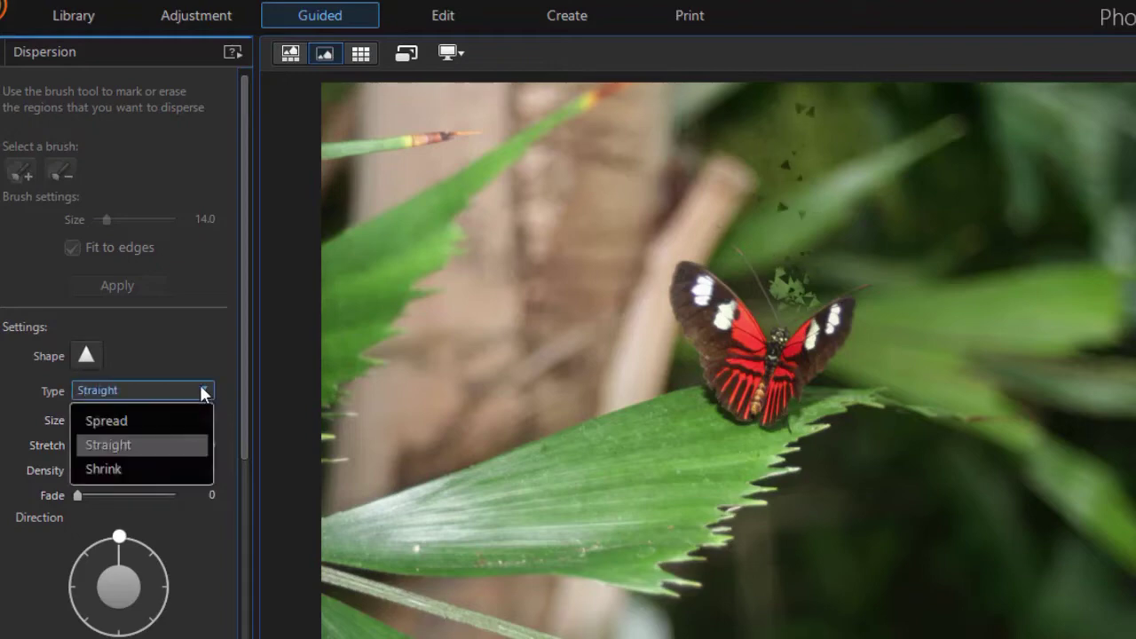
pyautogui.click(159, 471)
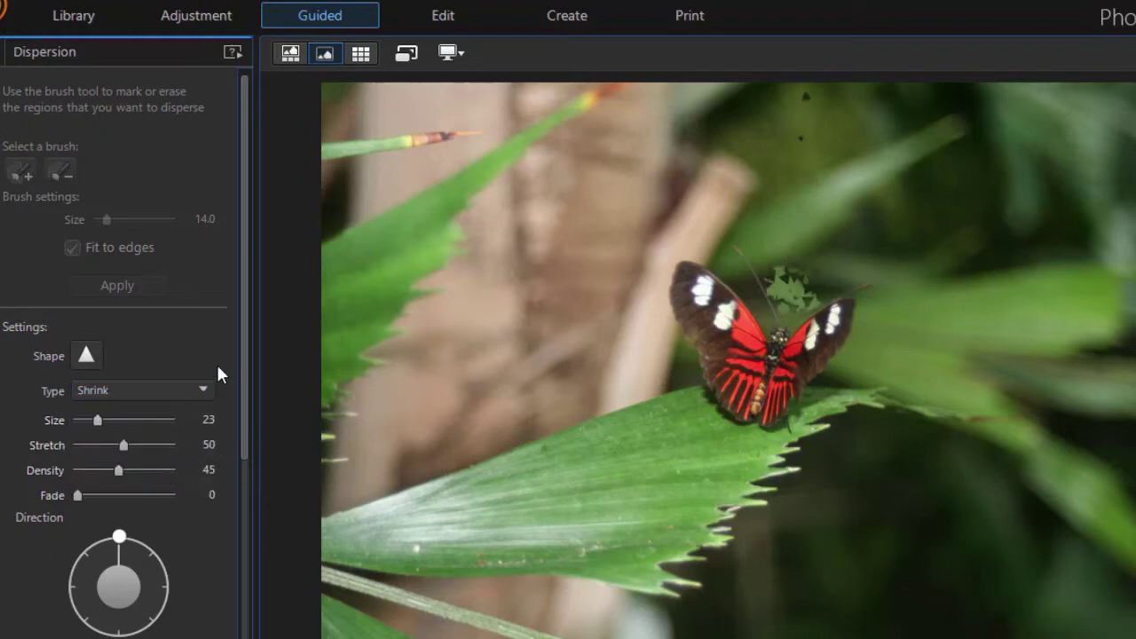
pyautogui.click(204, 388)
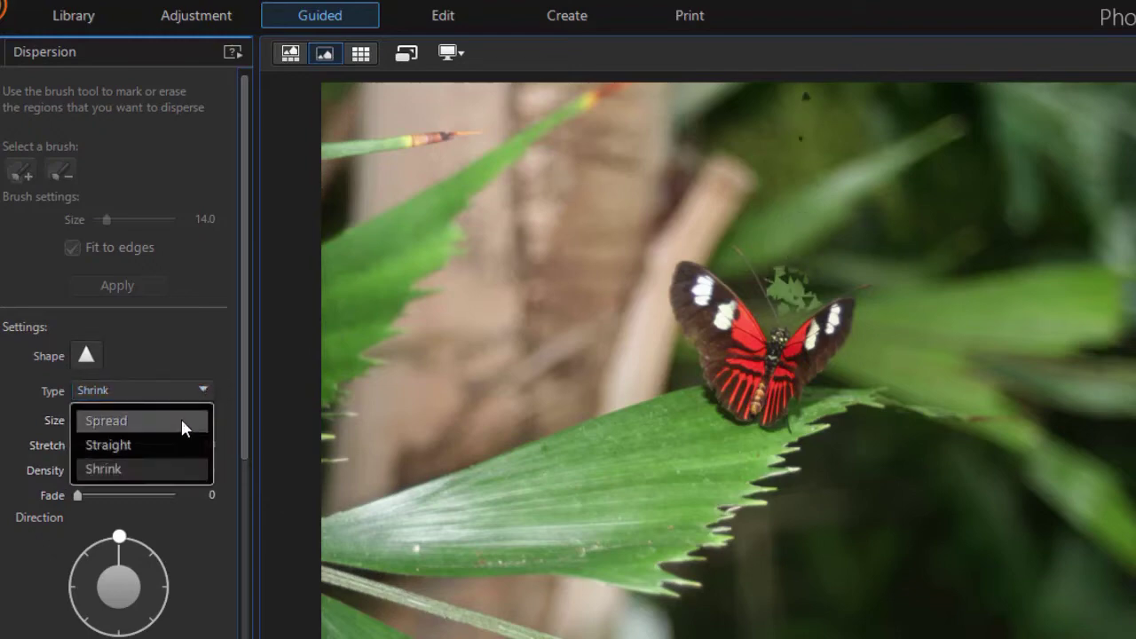
pyautogui.click(181, 419)
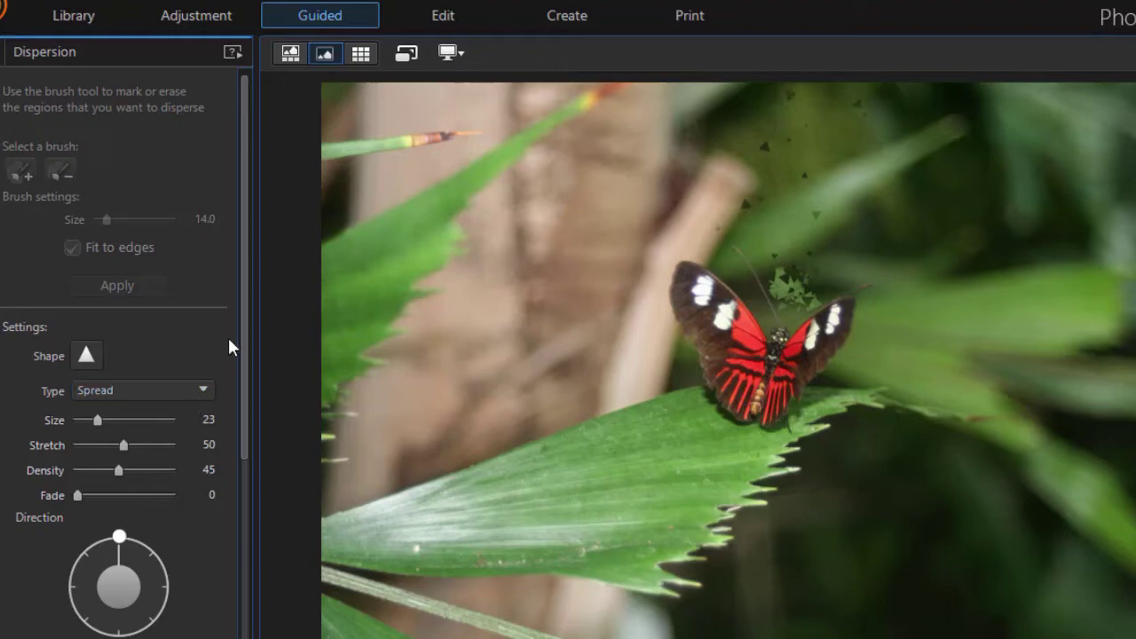
pyautogui.moveTo(241, 341); pyautogui.dragTo(229, 423)
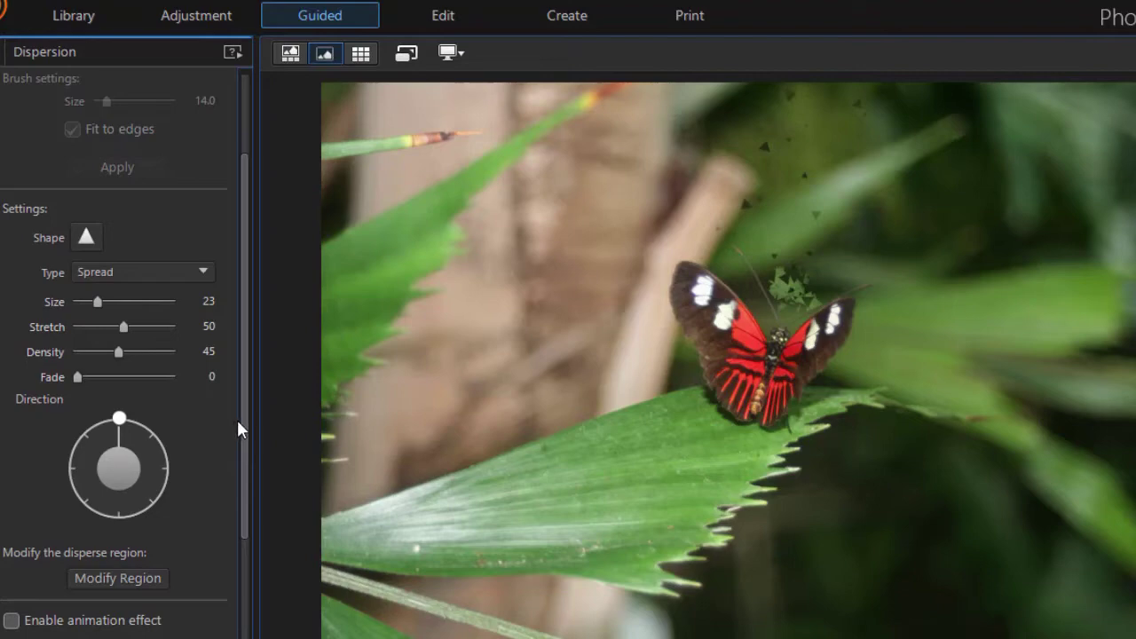
# - Erase the small mark, paint a taller region above the butterfly, and apply the dispersion
pyautogui.click(130, 576)
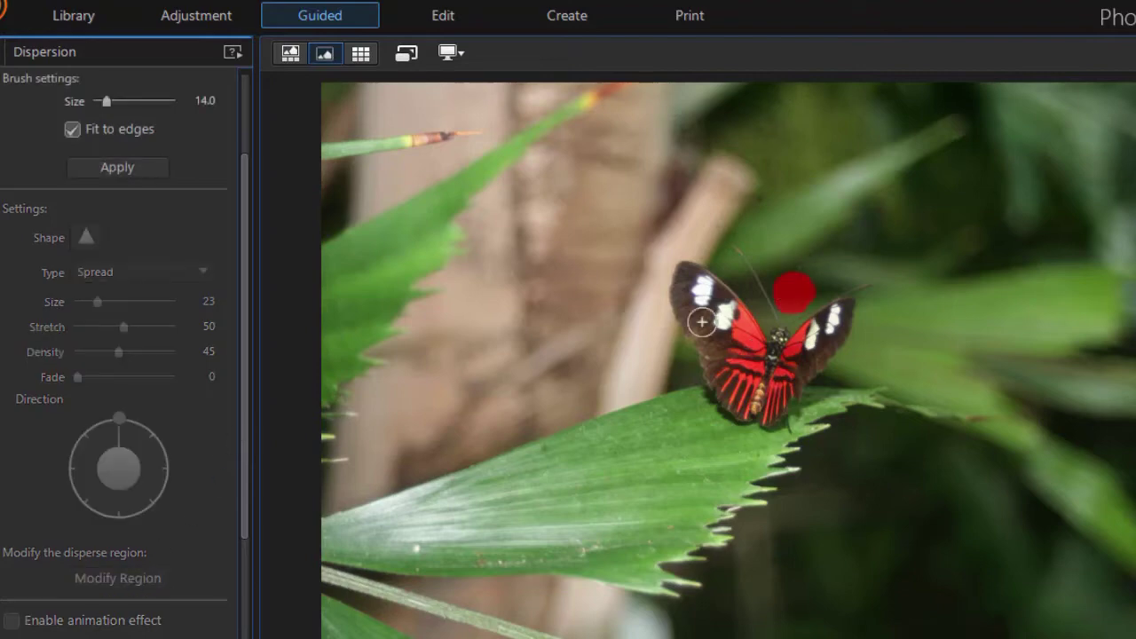
pyautogui.moveTo(246, 266); pyautogui.dragTo(233, 127)
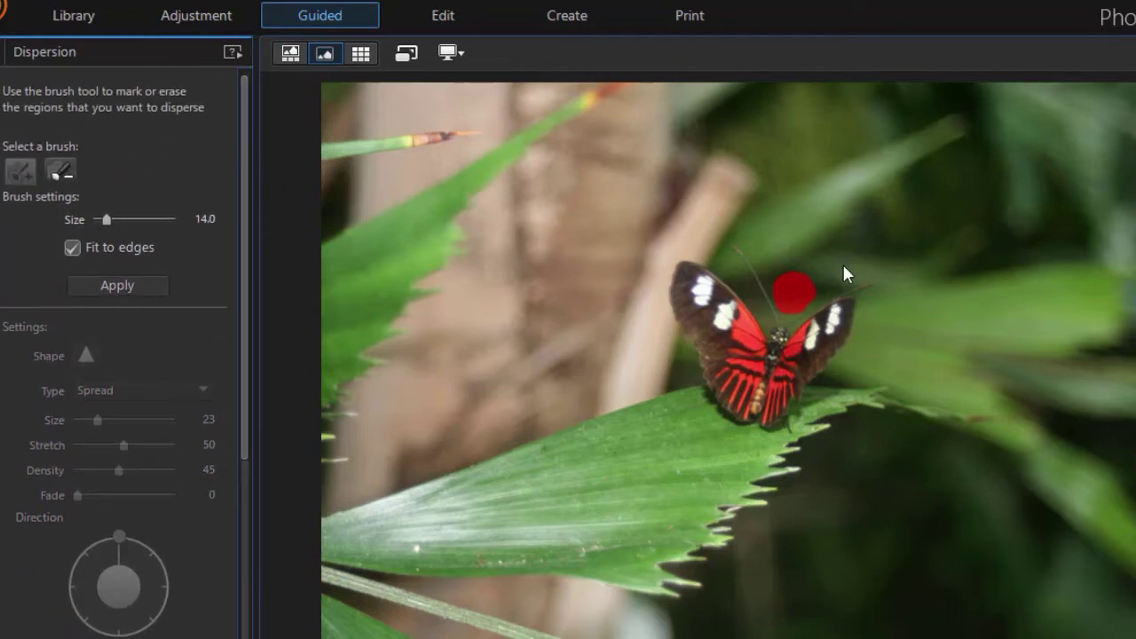
pyautogui.click(63, 171)
pyautogui.moveTo(779, 285)
pyautogui.mouseDown()
pyautogui.moveTo(811, 287)
pyautogui.moveTo(820, 310)
pyautogui.mouseUp()
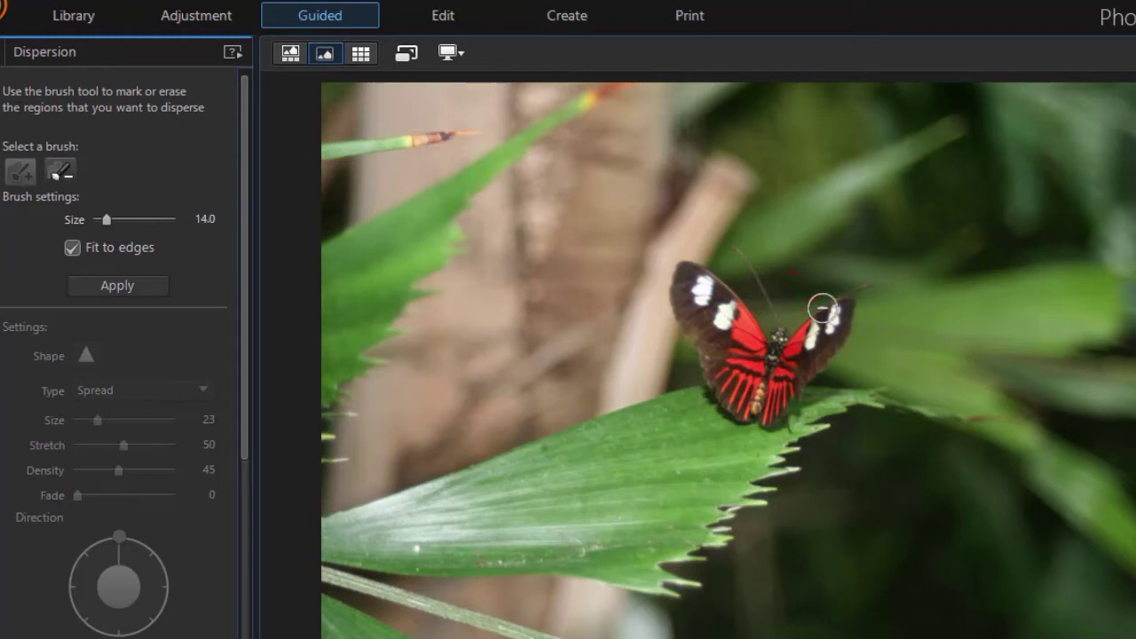
pyautogui.moveTo(801, 264)
pyautogui.mouseDown()
pyautogui.moveTo(801, 297)
pyautogui.moveTo(786, 246)
pyautogui.moveTo(792, 206)
pyautogui.moveTo(803, 263)
pyautogui.moveTo(814, 225)
pyautogui.moveTo(815, 261)
pyautogui.moveTo(819, 221)
pyautogui.moveTo(831, 258)
pyautogui.moveTo(840, 233)
pyautogui.moveTo(801, 212)
pyautogui.moveTo(841, 214)
pyautogui.moveTo(812, 221)
pyautogui.moveTo(784, 264)
pyautogui.mouseUp()
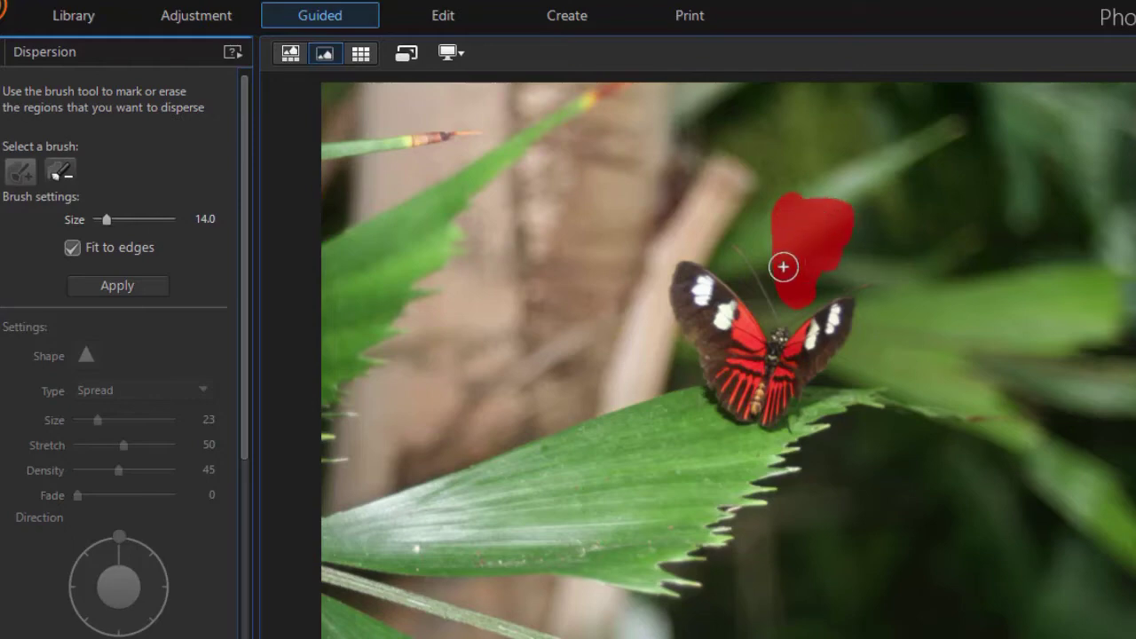
pyautogui.click(145, 287)
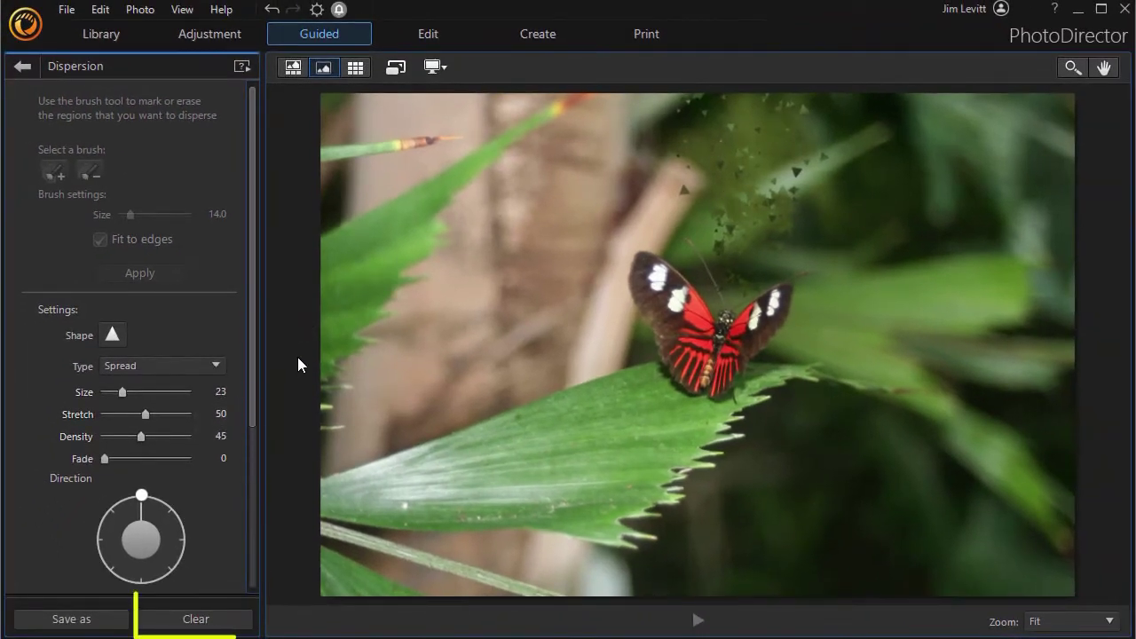
# - Clear the dispersion, paint patches on left background, upper right, lower right and lower leaf, then apply
pyautogui.click(216, 613)
pyautogui.moveTo(415, 283)
pyautogui.mouseDown()
pyautogui.moveTo(406, 268)
pyautogui.moveTo(448, 257)
pyautogui.moveTo(418, 271)
pyautogui.mouseUp()
pyautogui.moveTo(851, 262)
pyautogui.mouseDown()
pyautogui.moveTo(911, 240)
pyautogui.moveTo(882, 259)
pyautogui.mouseUp()
pyautogui.moveTo(925, 469)
pyautogui.mouseDown()
pyautogui.moveTo(864, 486)
pyautogui.moveTo(929, 476)
pyautogui.moveTo(873, 473)
pyautogui.moveTo(900, 480)
pyautogui.mouseUp()
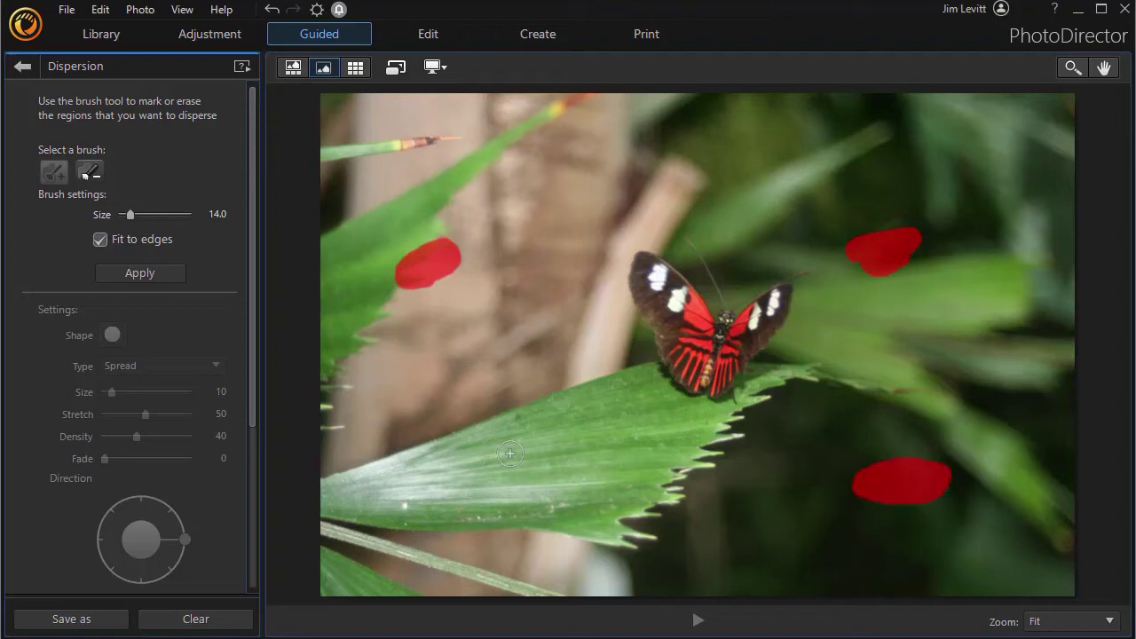
pyautogui.moveTo(410, 497)
pyautogui.mouseDown()
pyautogui.moveTo(490, 507)
pyautogui.moveTo(387, 509)
pyautogui.moveTo(489, 508)
pyautogui.mouseUp()
pyautogui.click(149, 271)
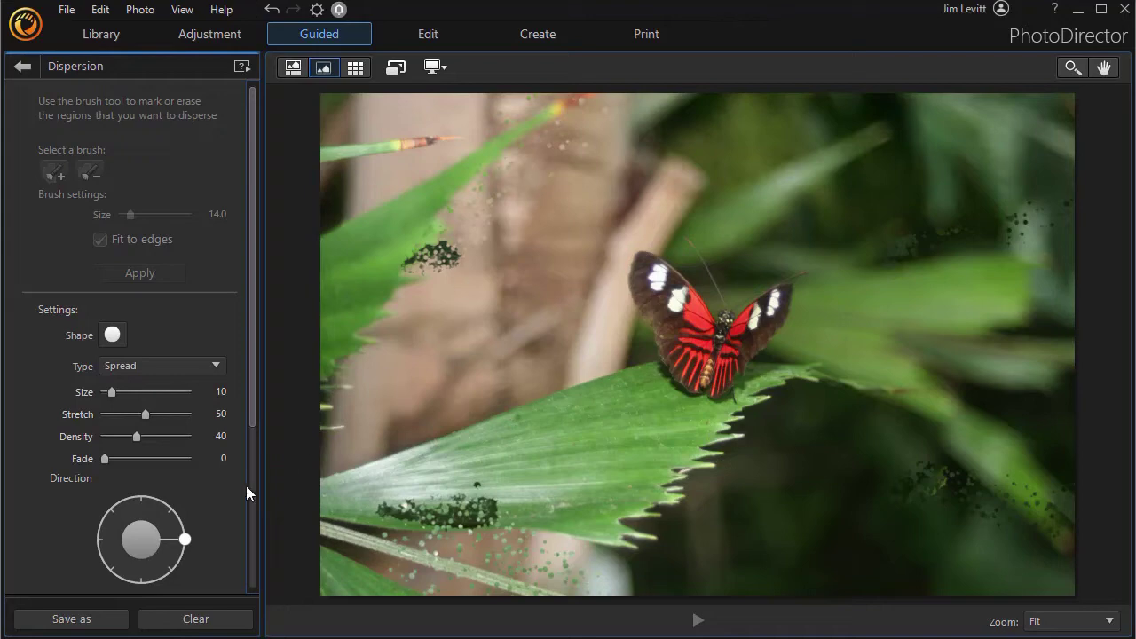
# - Point the Direction dial to the top so round particles from all four patches rise
pyautogui.moveTo(186, 539); pyautogui.dragTo(144, 502)
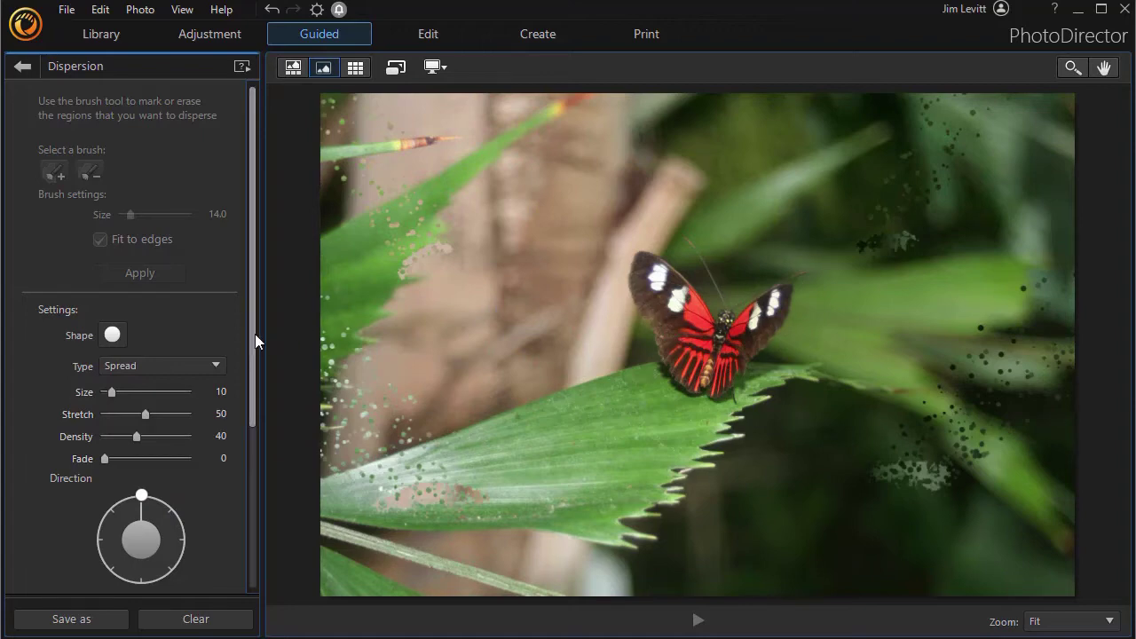
pyautogui.moveTo(255, 334); pyautogui.dragTo(238, 513)
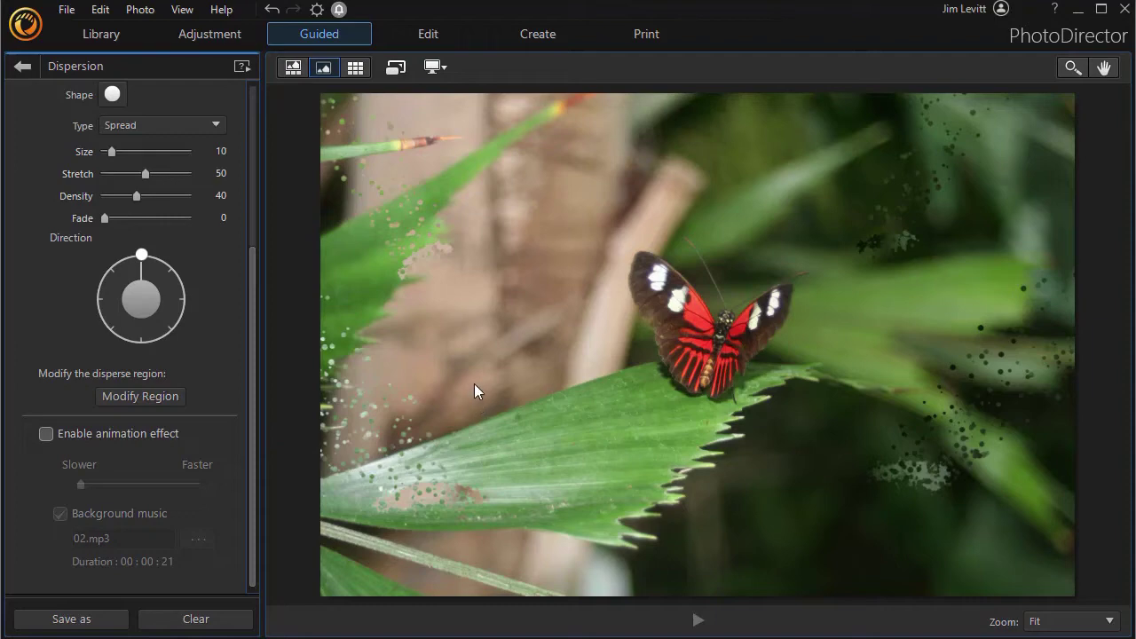
# - Enable the dispersion animation, preview it, and turn on background music with track 02
pyautogui.click(46, 434)
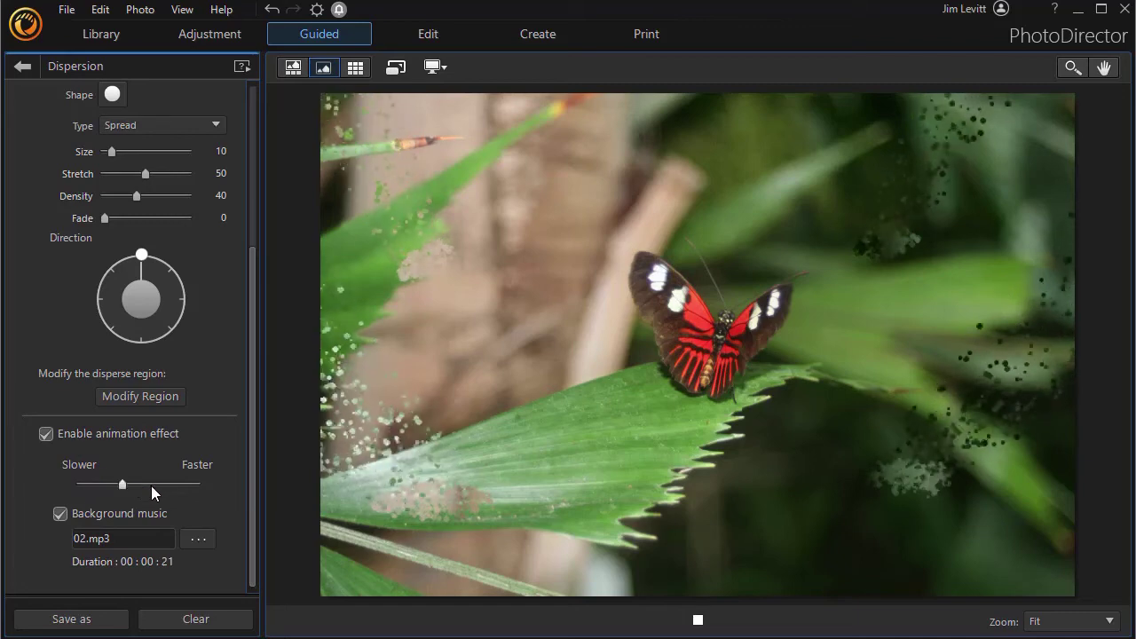
pyautogui.click(61, 513)
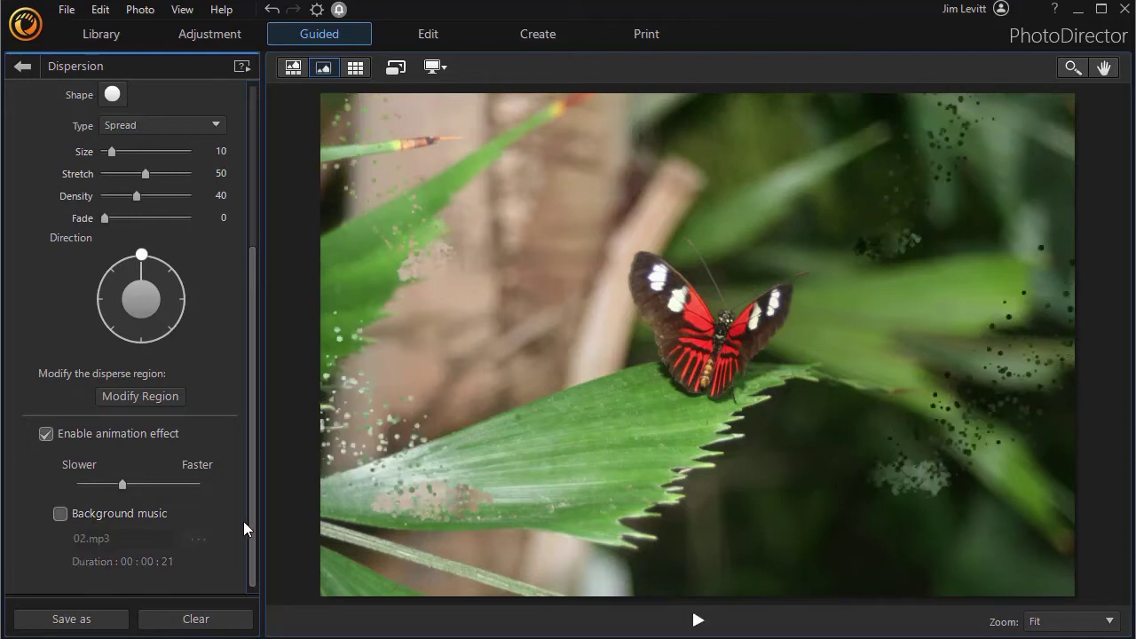
pyautogui.click(698, 621)
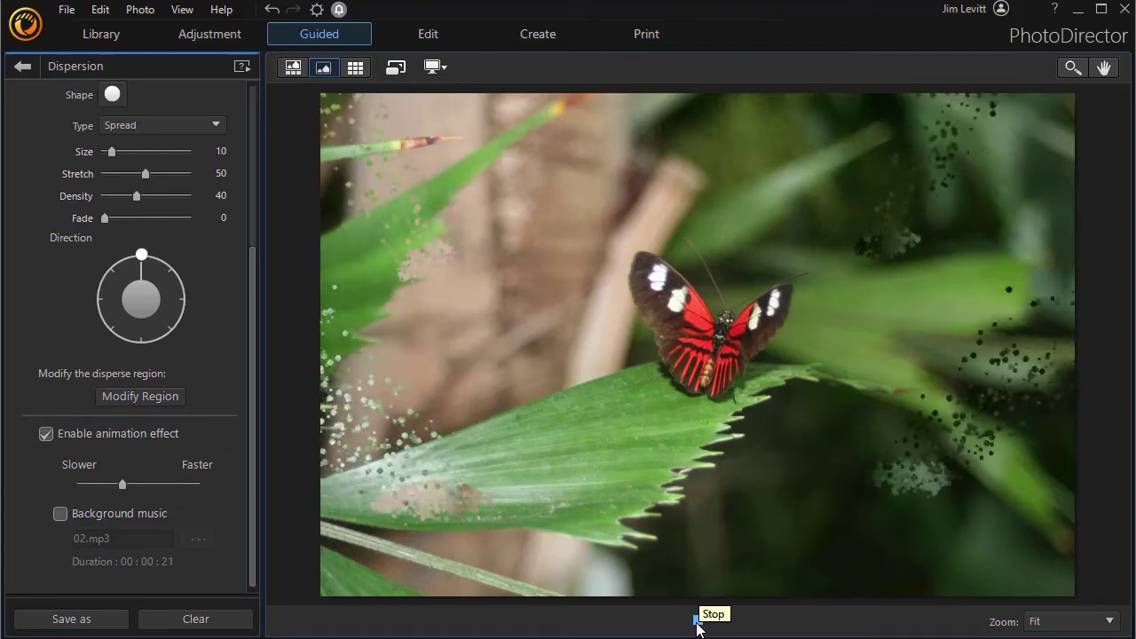
pyautogui.click(697, 622)
pyautogui.click(60, 513)
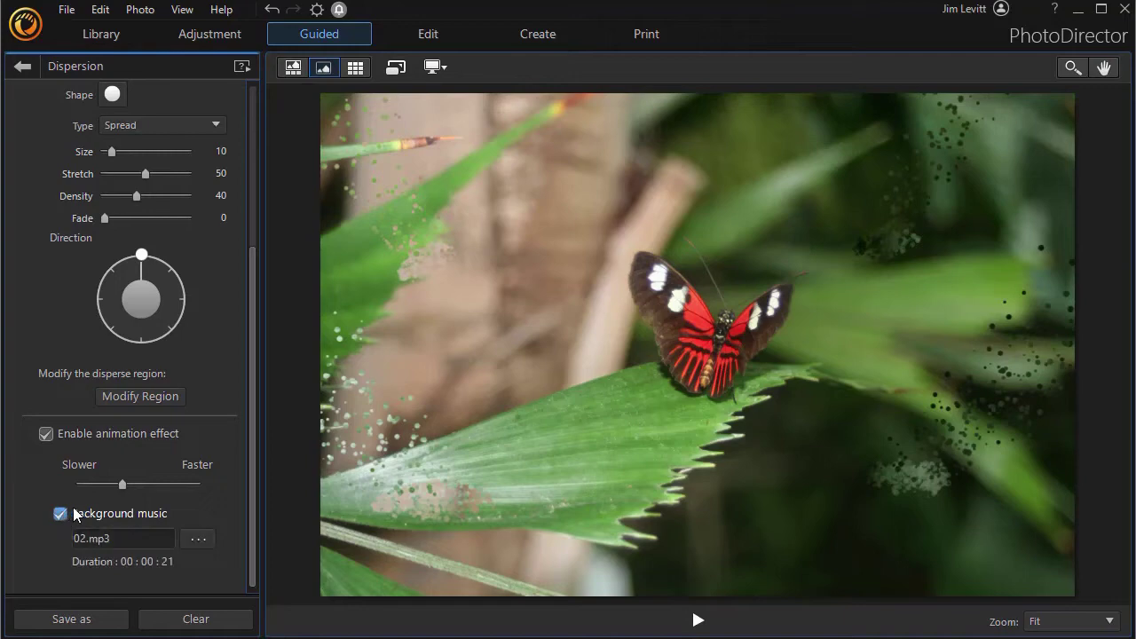
pyautogui.click(209, 539)
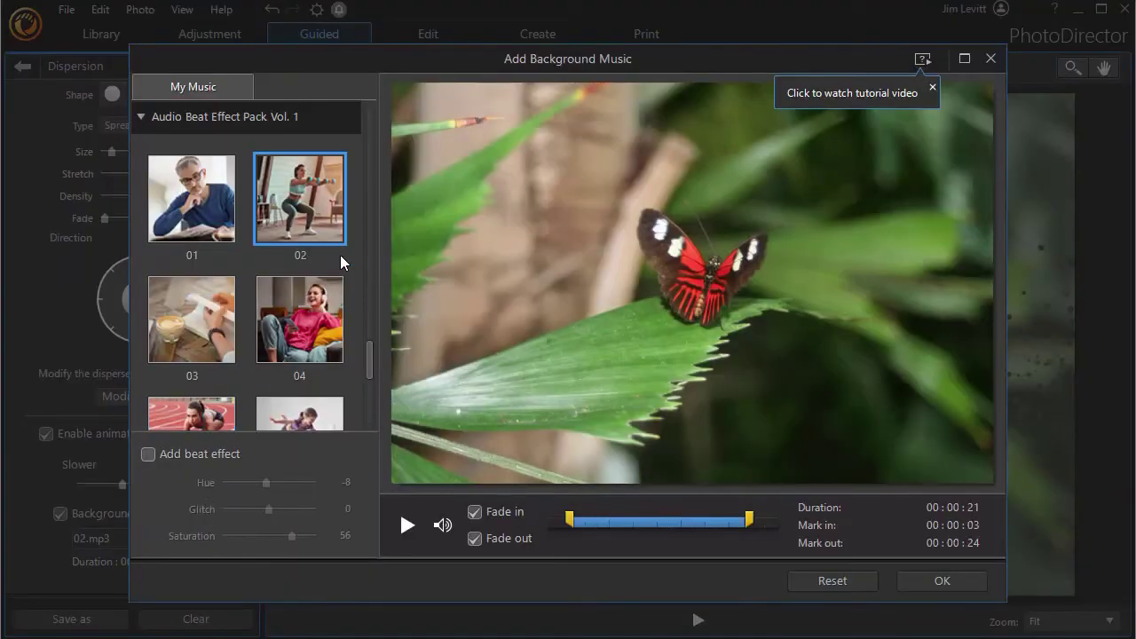
# - Collapse the Default category, expand Audio Beat Effect Pack Vol. 1, and pick track 03
pyautogui.click(139, 120)
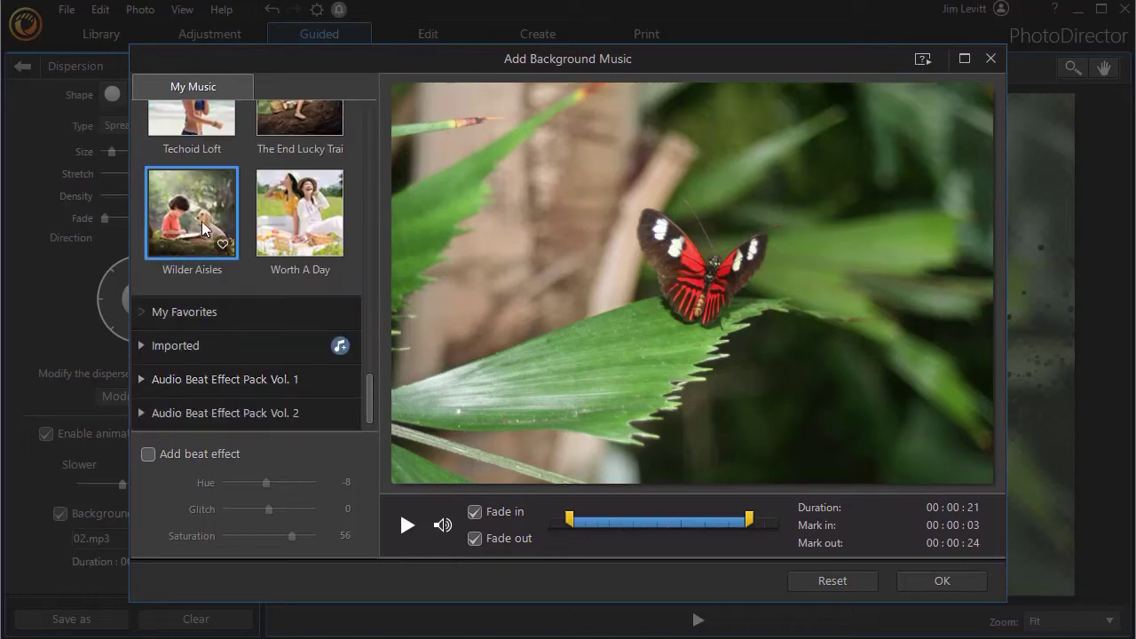
pyautogui.scroll(1, 371, 365)
pyautogui.scroll(10, 371, 365)
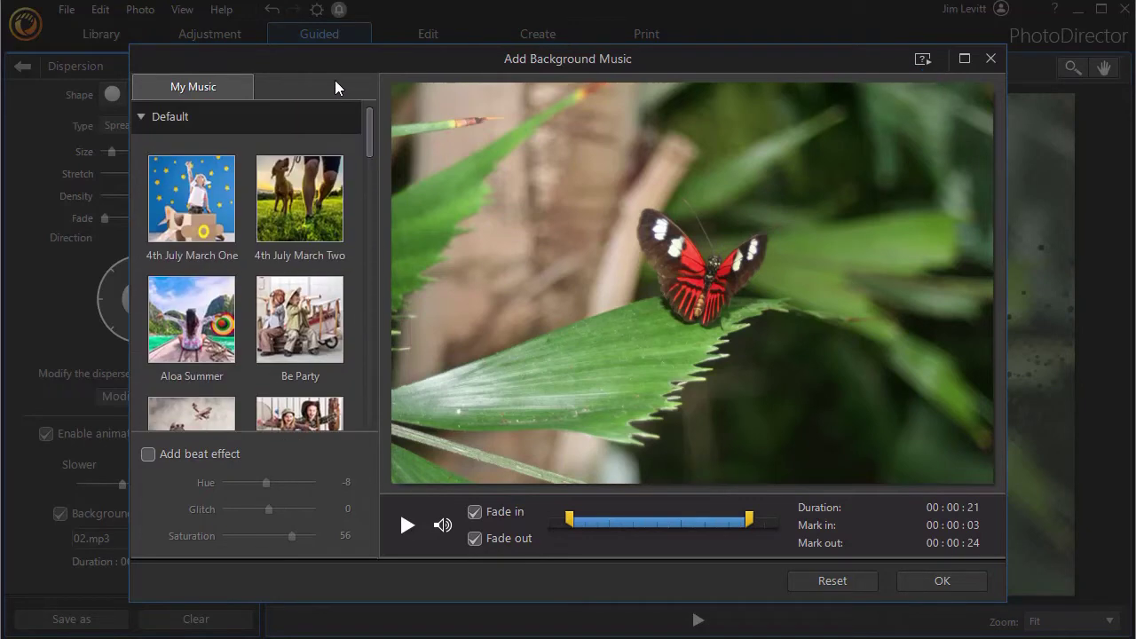
pyautogui.click(142, 117)
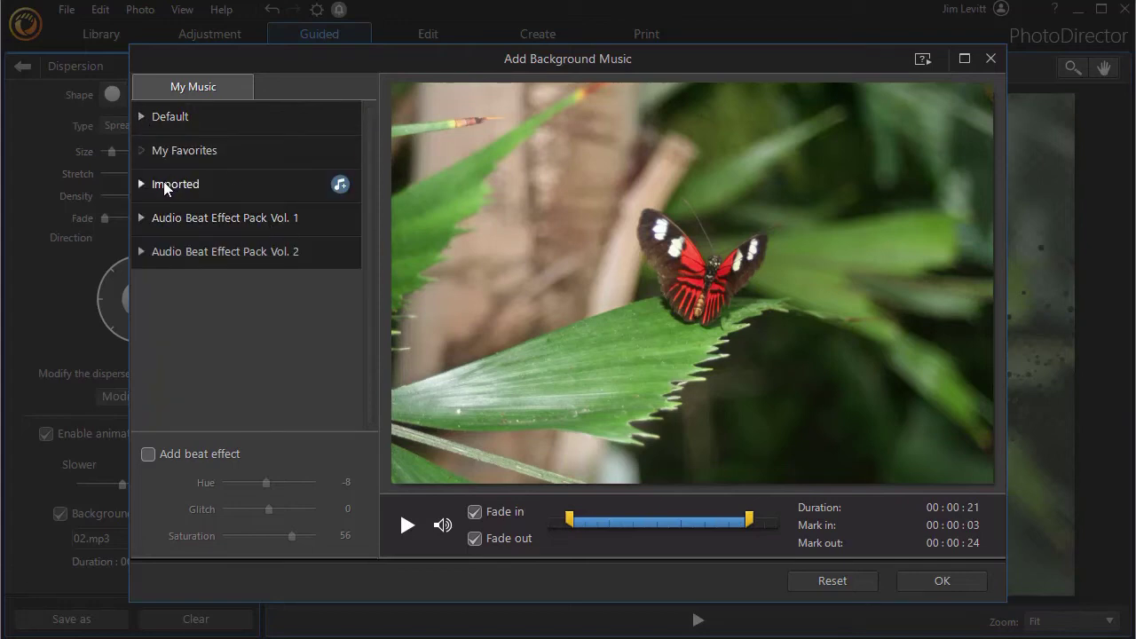
pyautogui.click(214, 219)
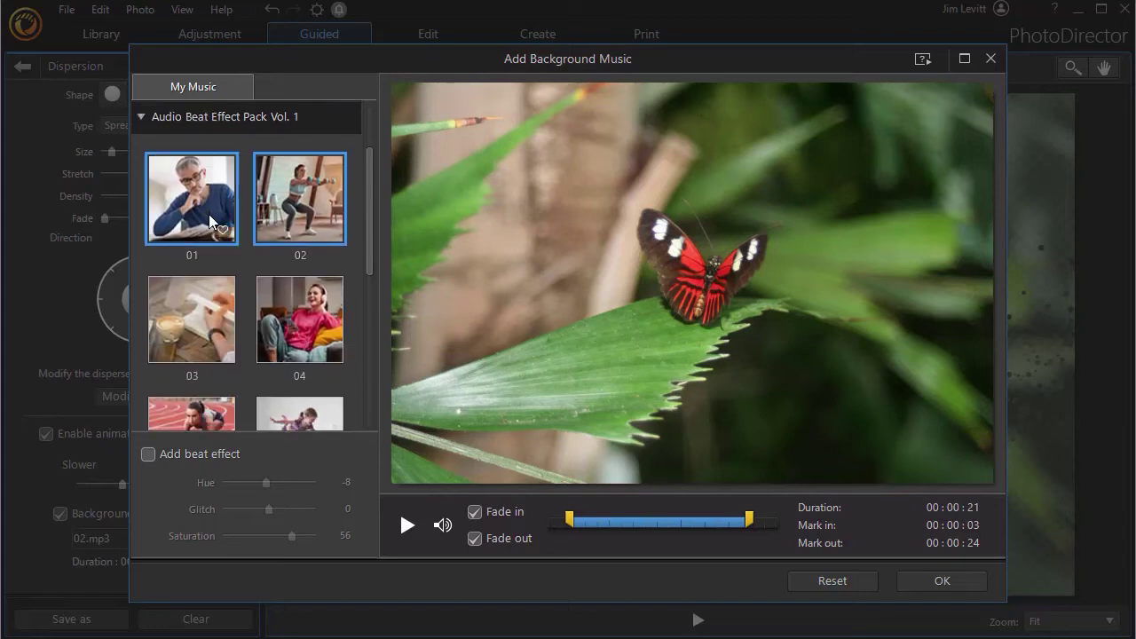
pyautogui.click(202, 330)
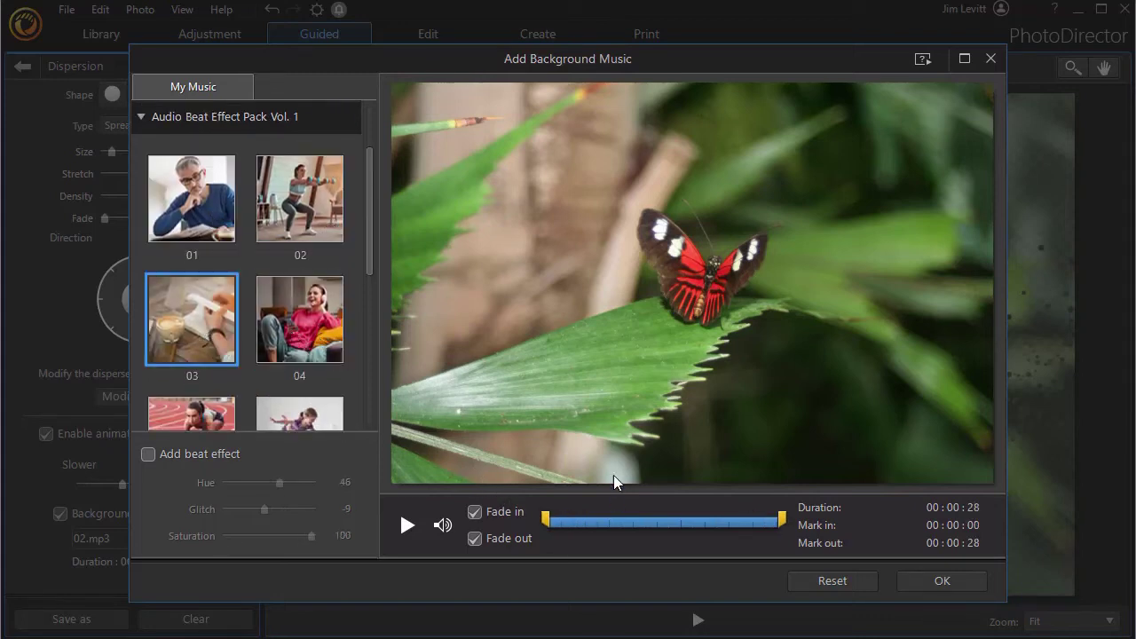
# - Try fade and trim changes on track 03, reset it to defaults, and toggle the beat effect
pyautogui.click(476, 513)
pyautogui.click(473, 538)
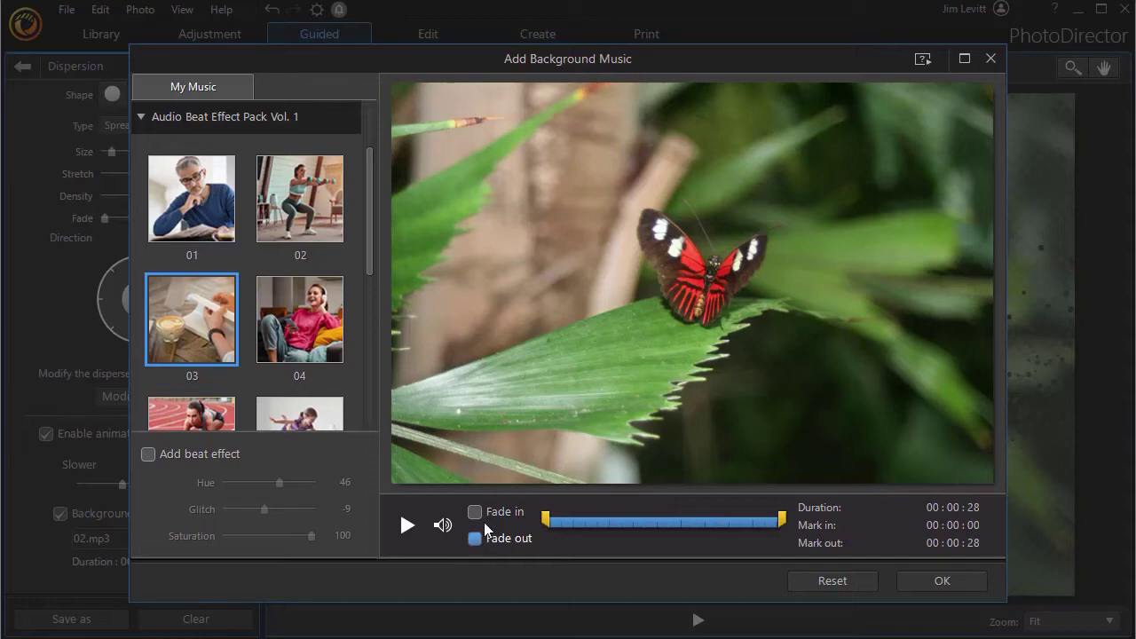
pyautogui.moveTo(543, 517); pyautogui.dragTo(584, 515)
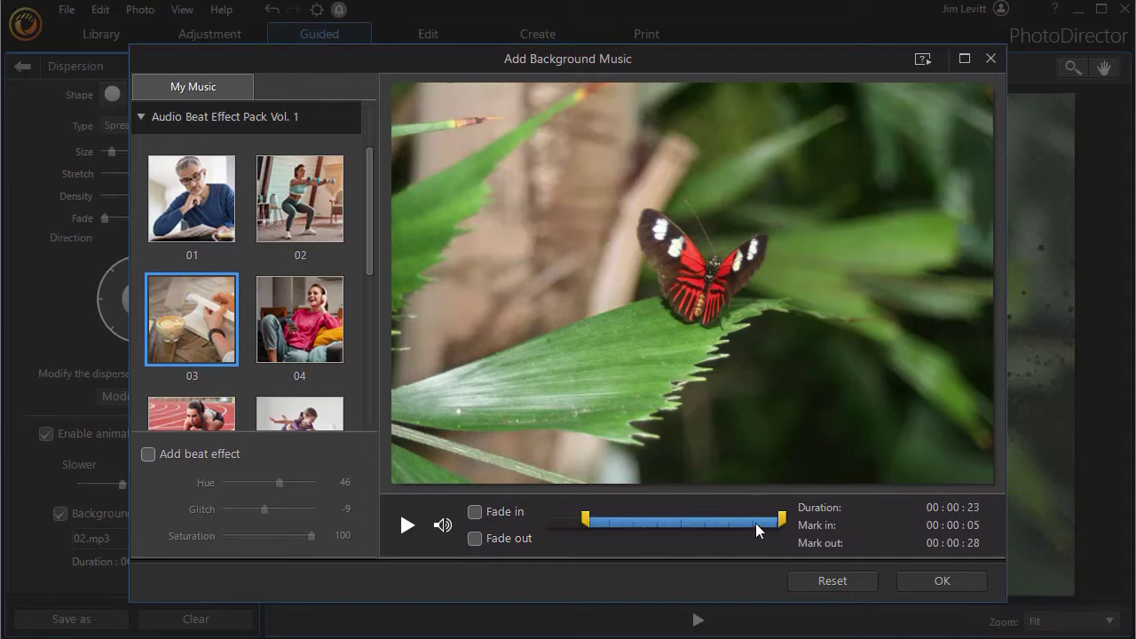
pyautogui.moveTo(781, 521); pyautogui.dragTo(741, 521)
pyautogui.click(852, 583)
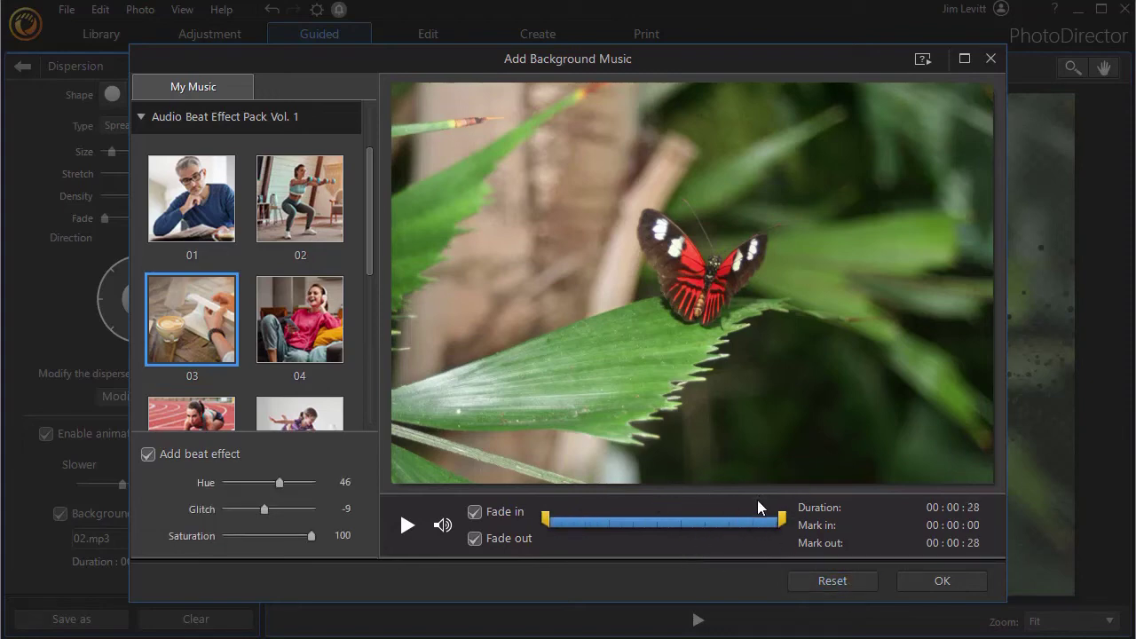
pyautogui.click(147, 455)
# - Re-enable the beat effect and preview the background music with it
pyautogui.click(148, 453)
pyautogui.click(406, 526)
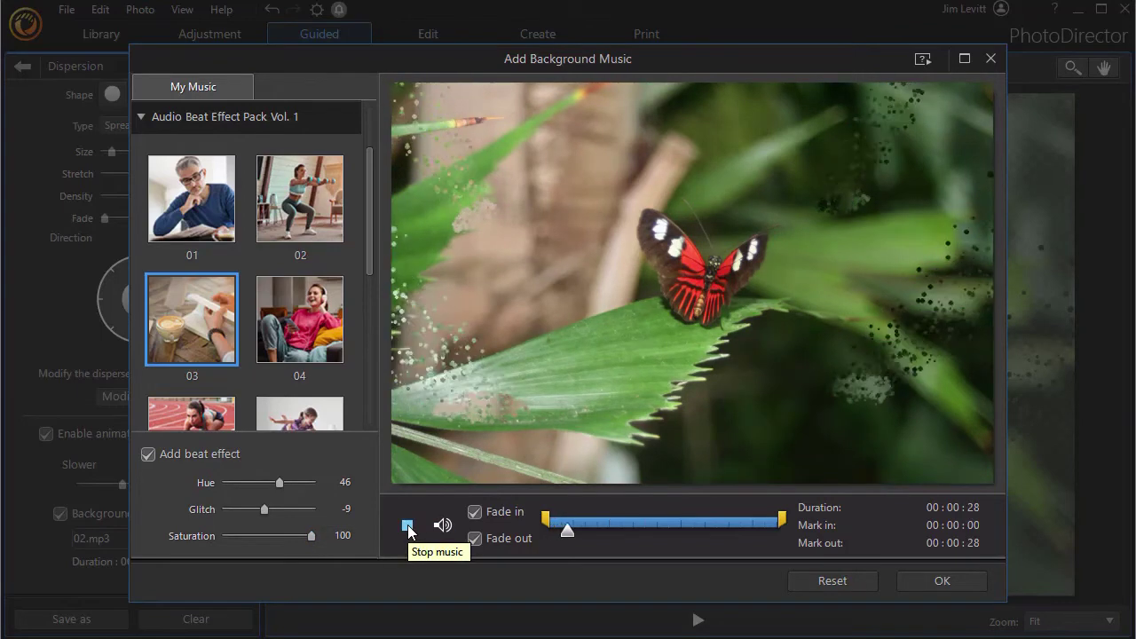
pyautogui.click(407, 528)
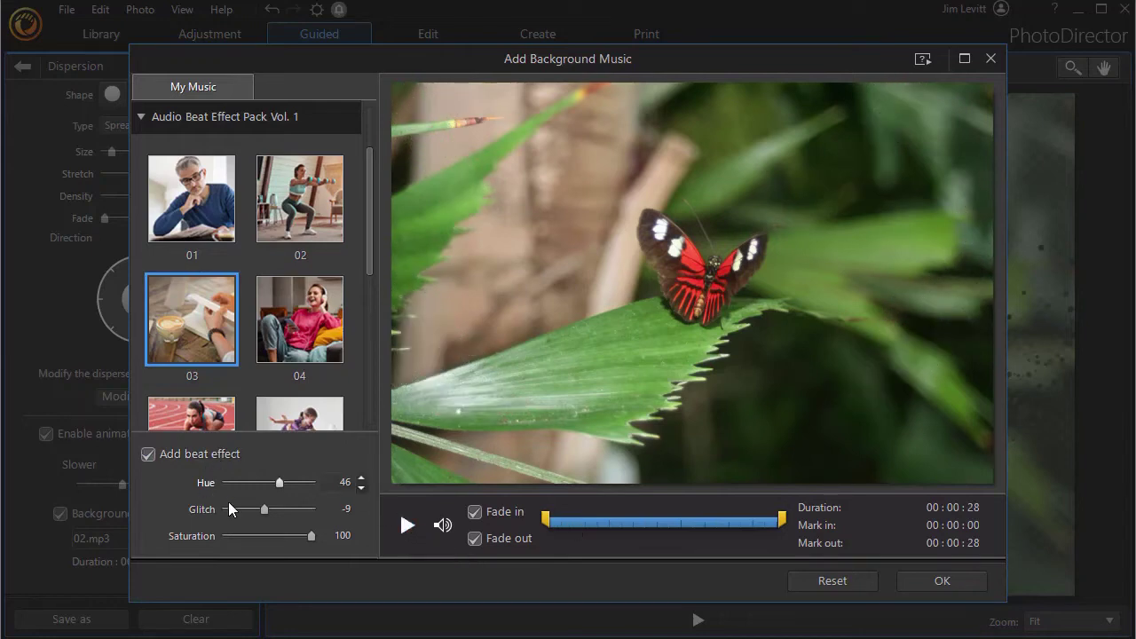
# - Set the beat effect's Glitch and Saturation values both to 0
pyautogui.click(362, 514)
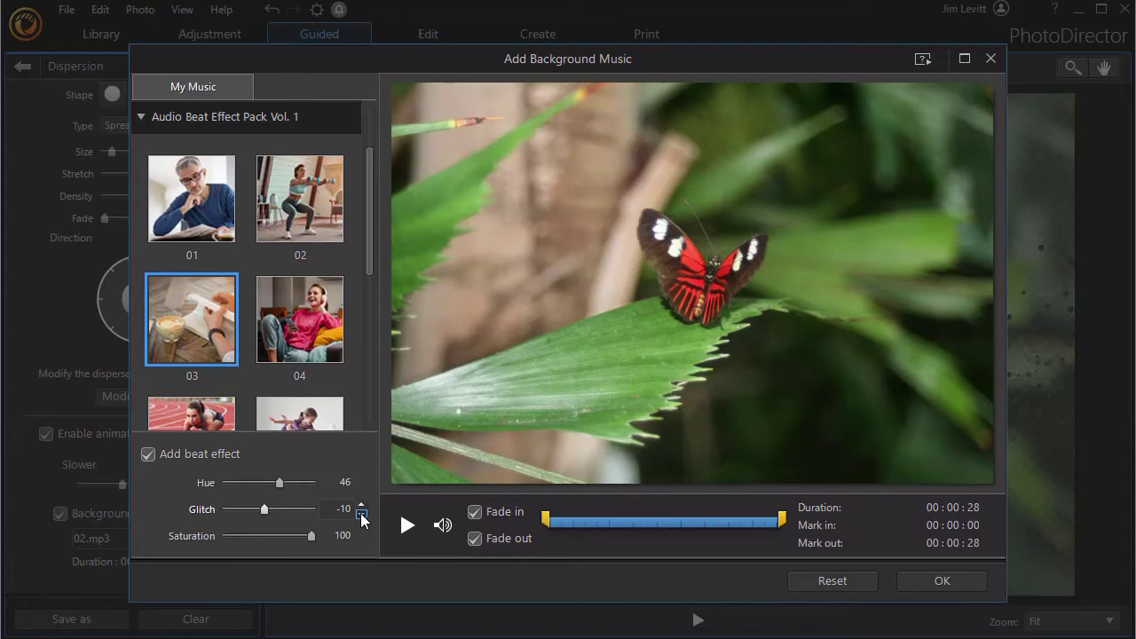
pyautogui.click(362, 504)
pyautogui.click(361, 504)
pyautogui.click(362, 504)
pyautogui.click(361, 504)
pyautogui.click(361, 504)
pyautogui.click(361, 504)
pyautogui.click(362, 504)
pyautogui.click(361, 504)
pyautogui.click(361, 504)
pyautogui.click(361, 504)
pyautogui.moveTo(313, 537); pyautogui.dragTo(271, 533)
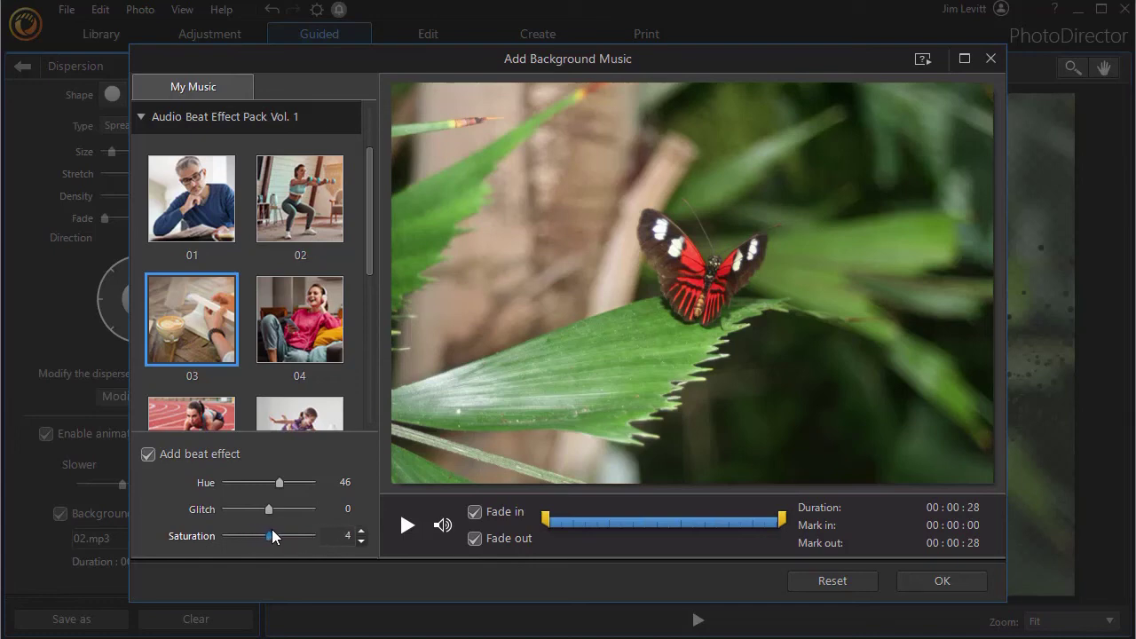
pyautogui.click(361, 541)
pyautogui.click(361, 541)
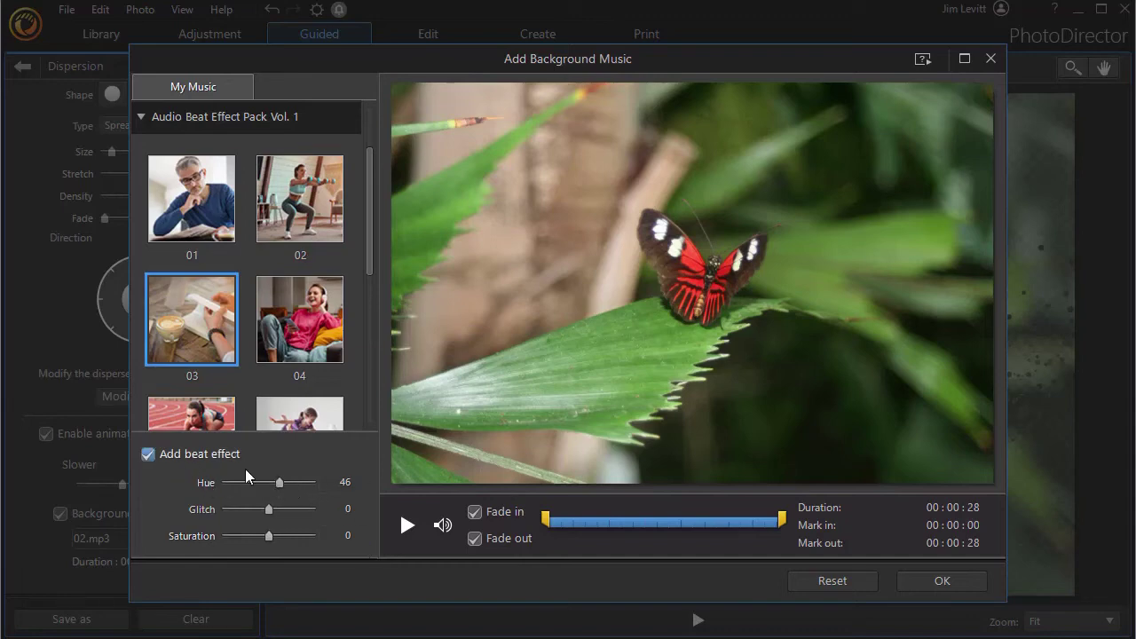
# - Preview the music with the new settings, then switch the beat effect off
pyautogui.click(408, 529)
pyautogui.click(408, 525)
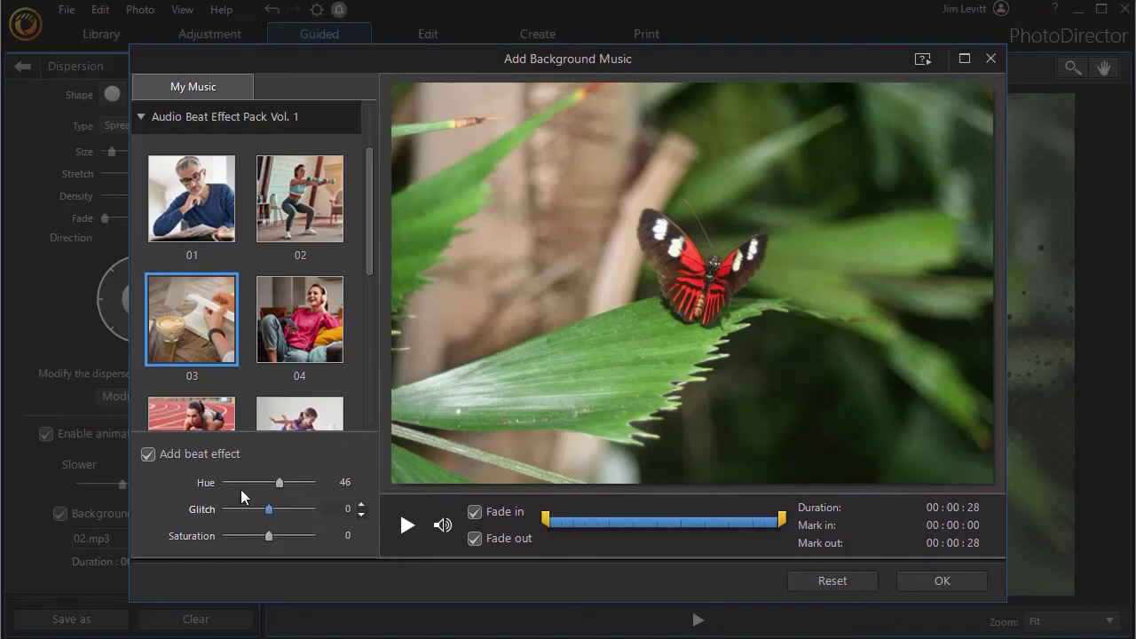
pyautogui.click(149, 455)
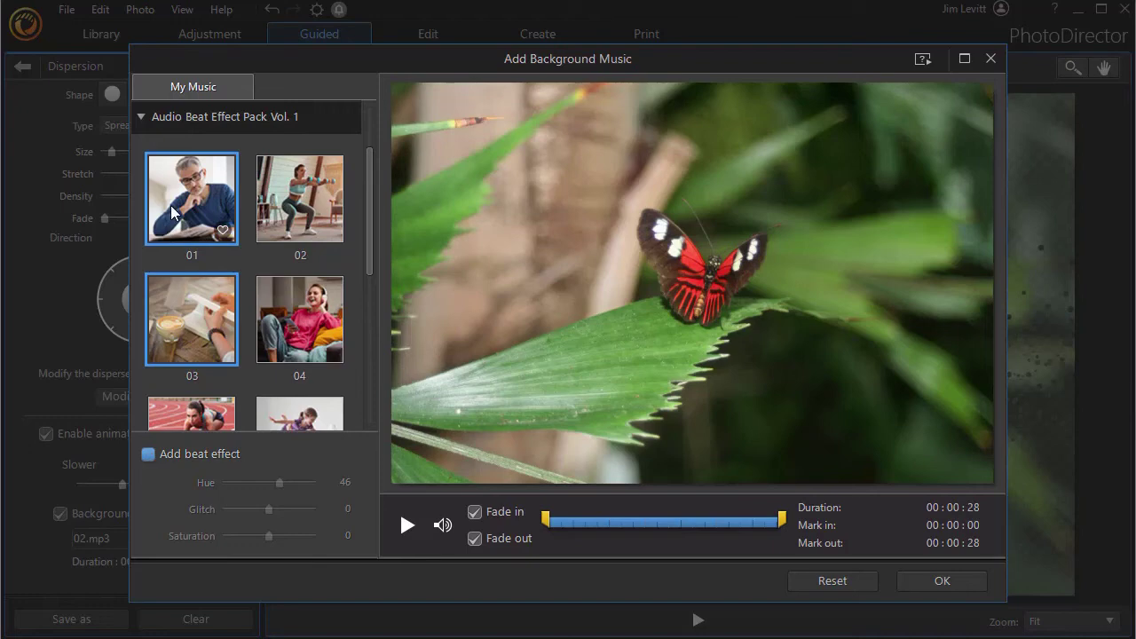
# - Confirm 03.mp3 as the background music and bring up the Save as options
pyautogui.click(942, 583)
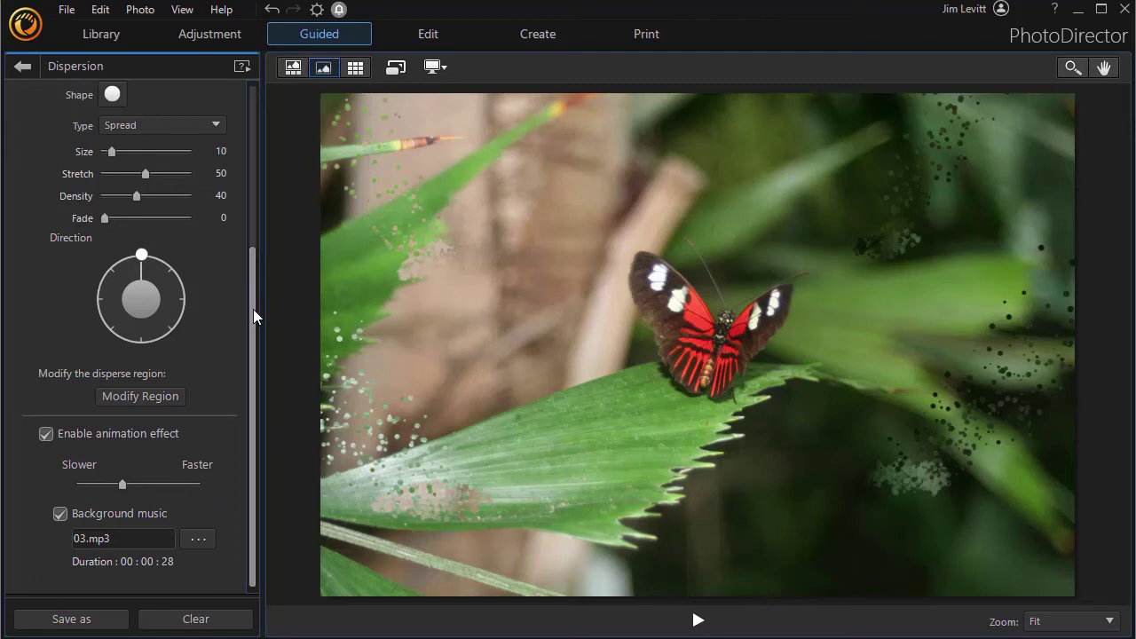
pyautogui.click(92, 620)
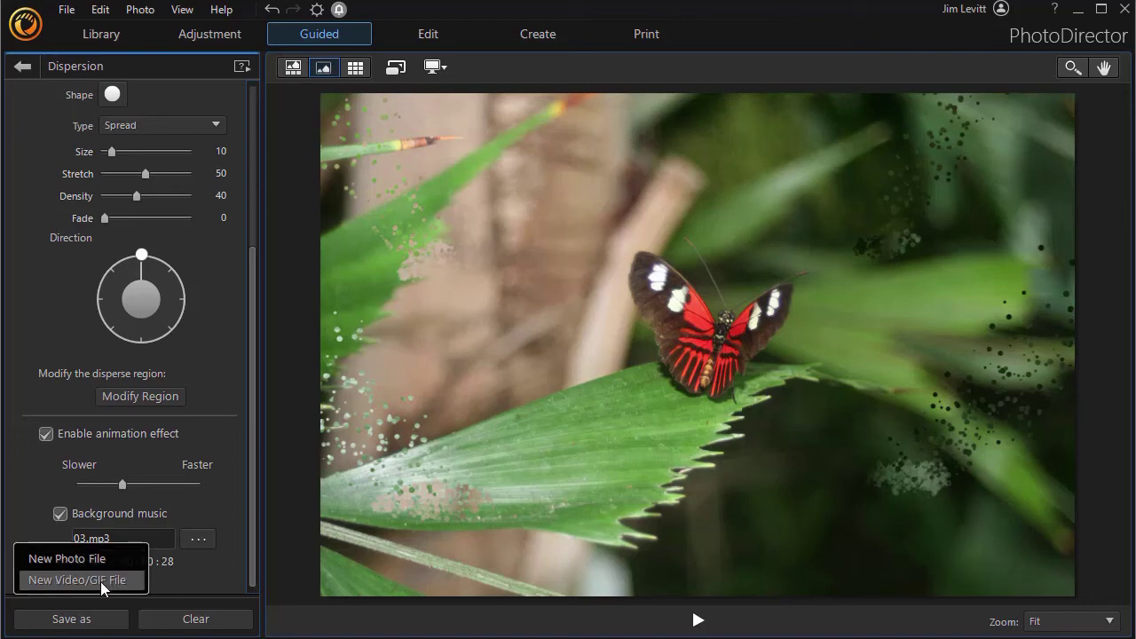
# - Choose New Video/GIF File and rename the output file to 'test'
pyautogui.click(100, 580)
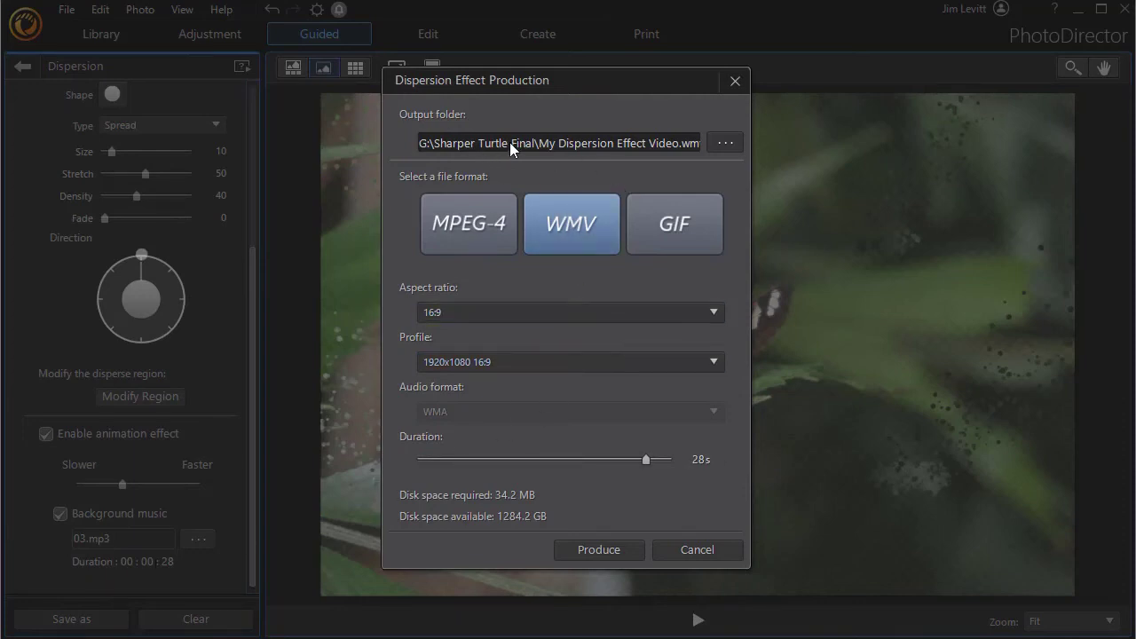
pyautogui.click(541, 141)
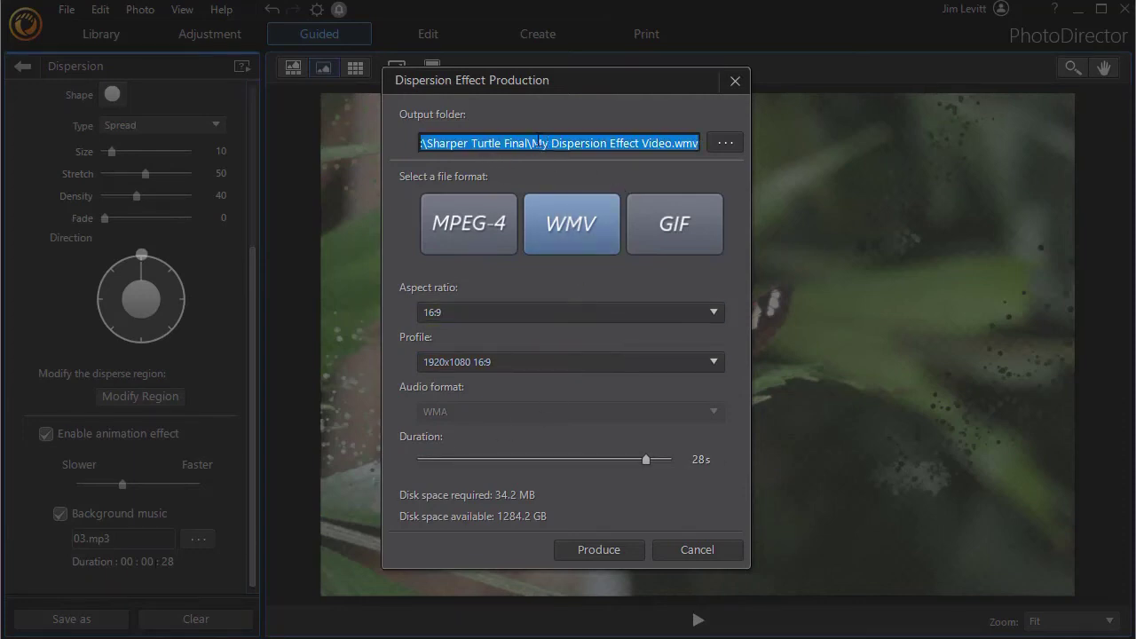
pyautogui.doubleClick(541, 143)
pyautogui.keyDown('shift'); pyautogui.click(700, 143); pyautogui.keyUp('shift')
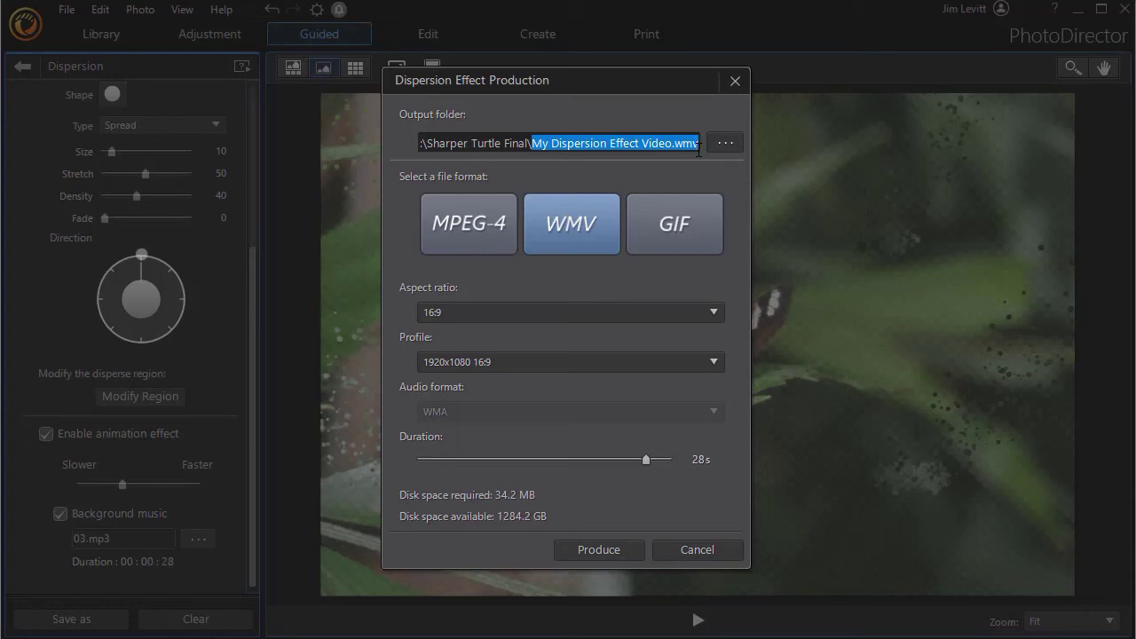
pyautogui.write('test')
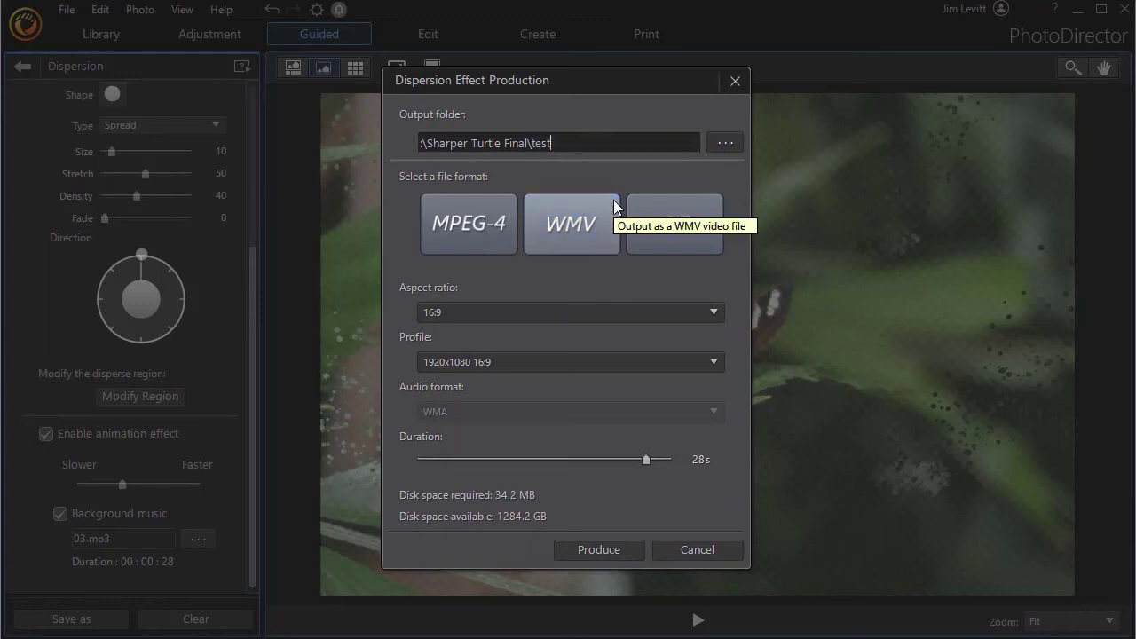
# - Keep WMV with the 1920x1080 16:9 profile, then cancel the export
pyautogui.click(613, 200)
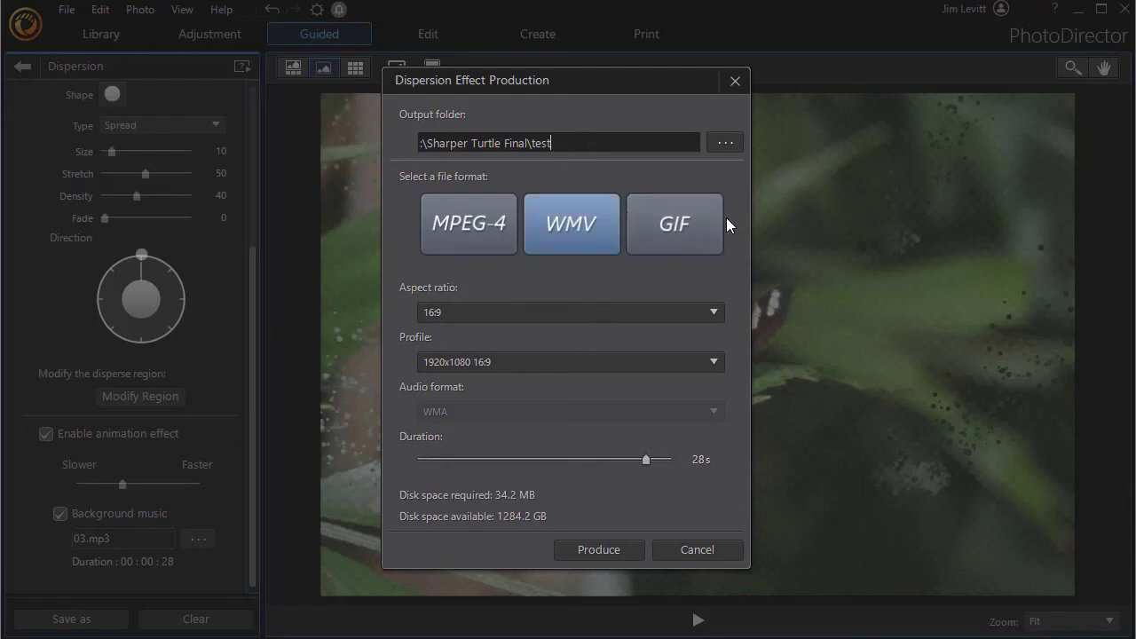
pyautogui.click(714, 364)
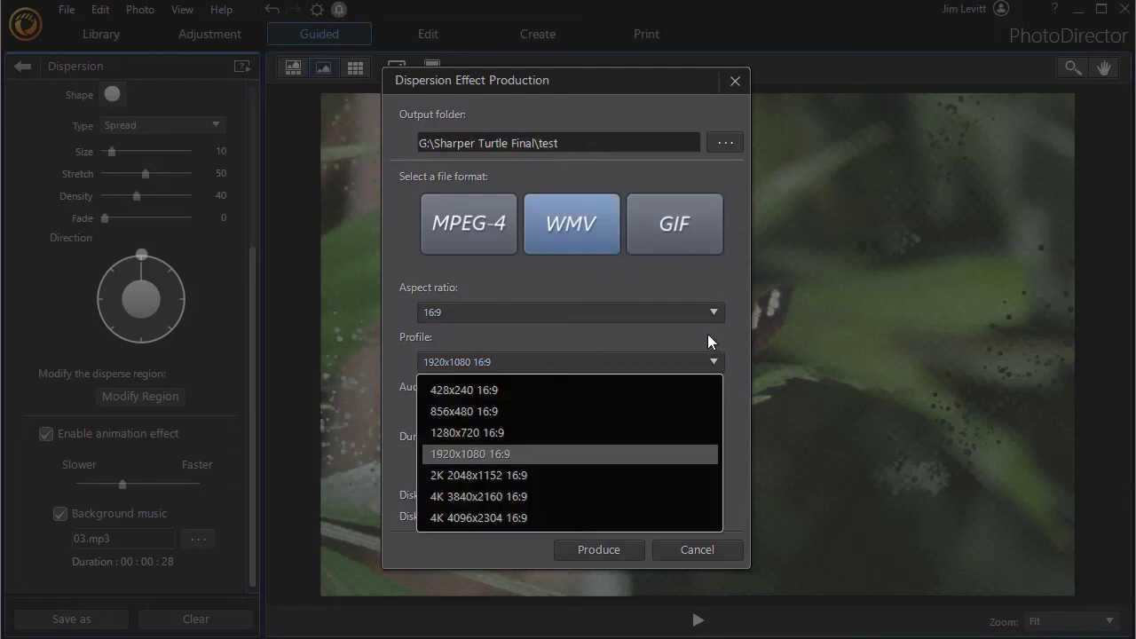
pyautogui.click(708, 334)
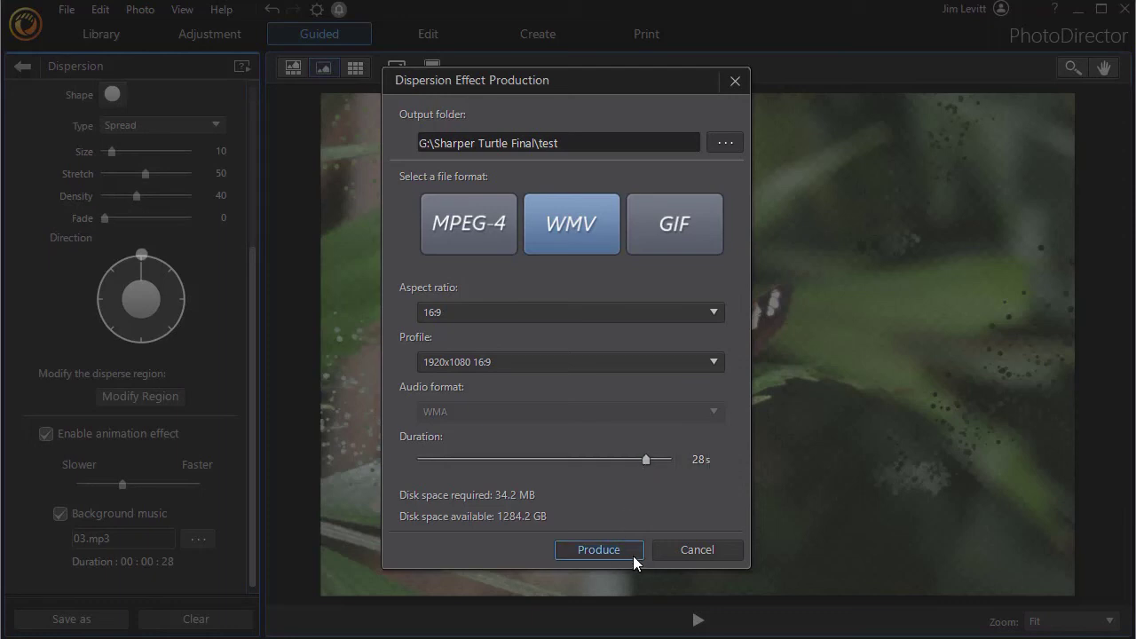
pyautogui.click(702, 548)
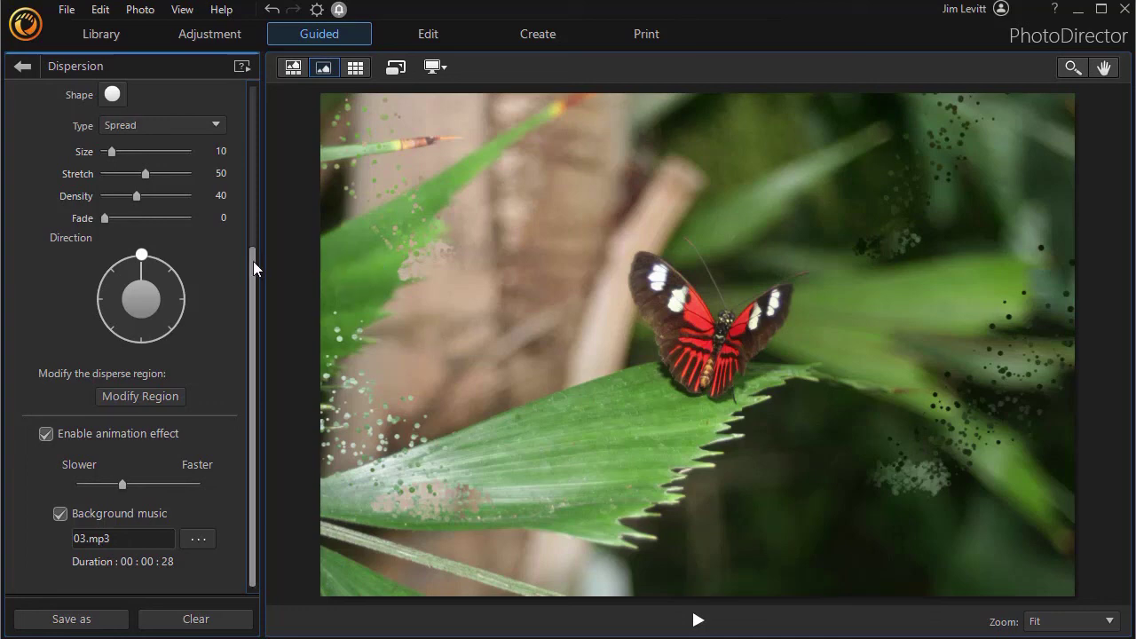
pyautogui.scroll(5, 236, 155)
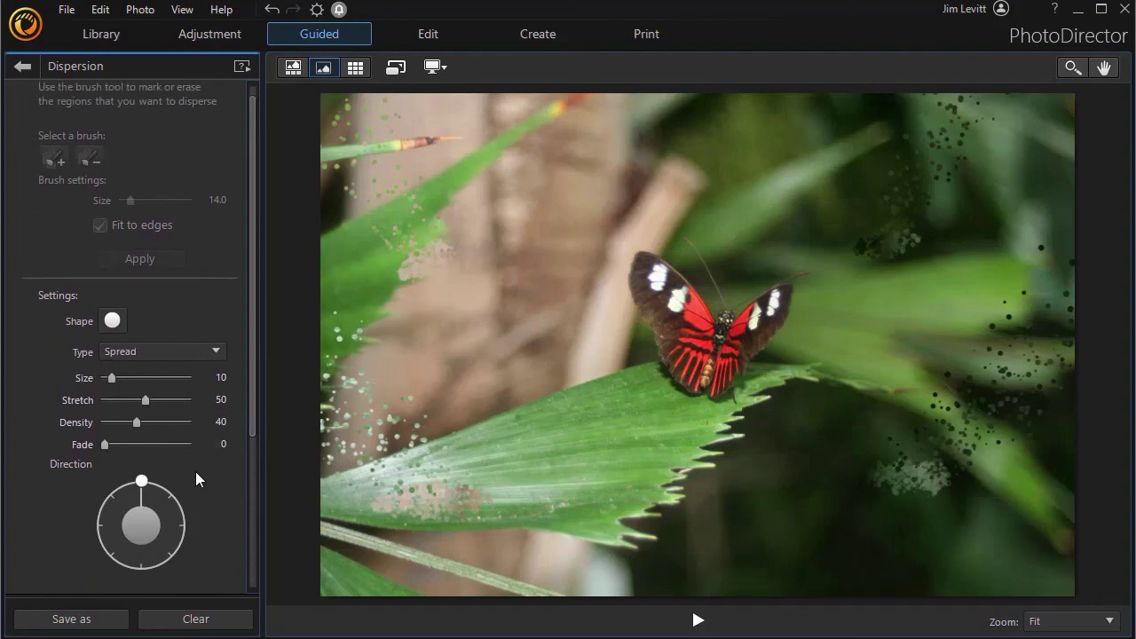